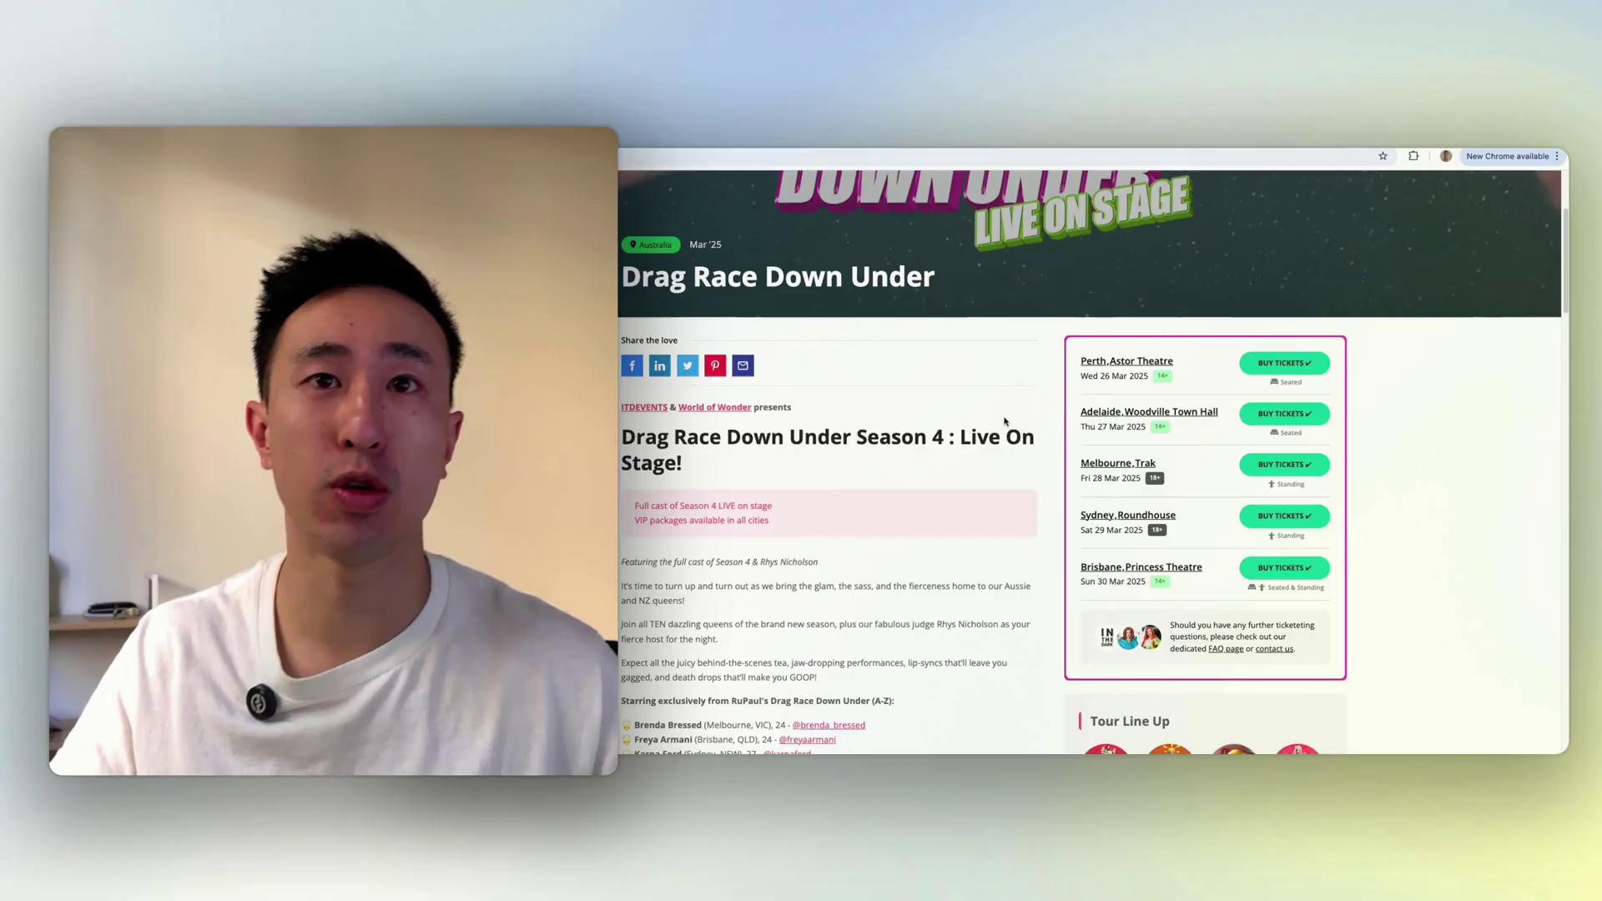
Add a Div Block inside section-lrg and give it the new class gradient-border.
scroll(1264, 371, "down", 1)
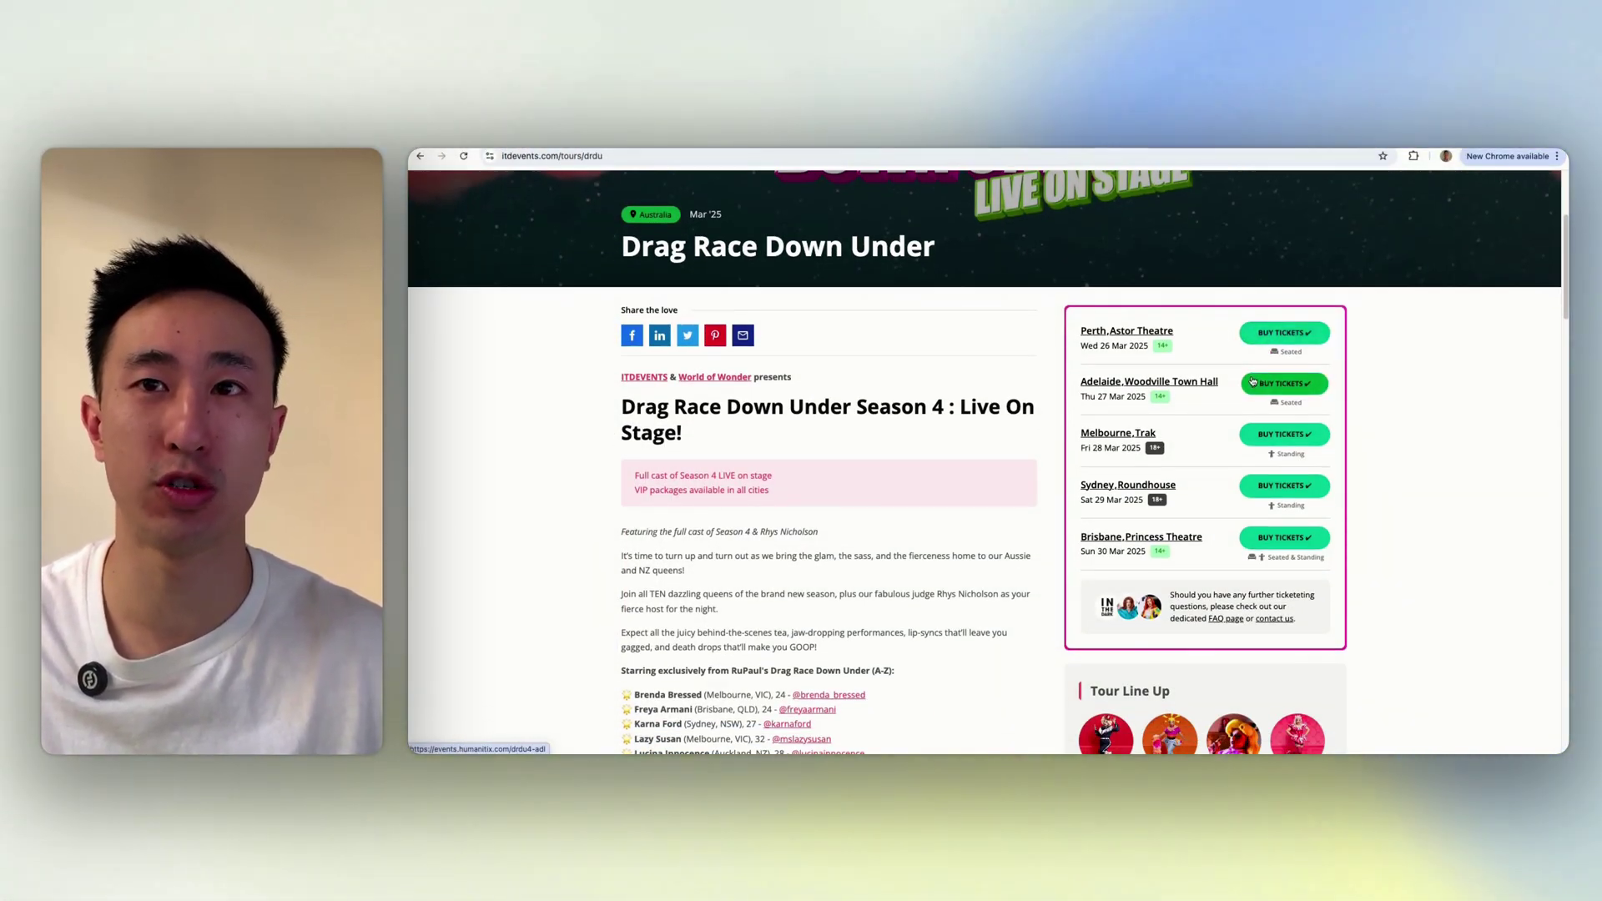
scroll(1293, 362, "down", 2)
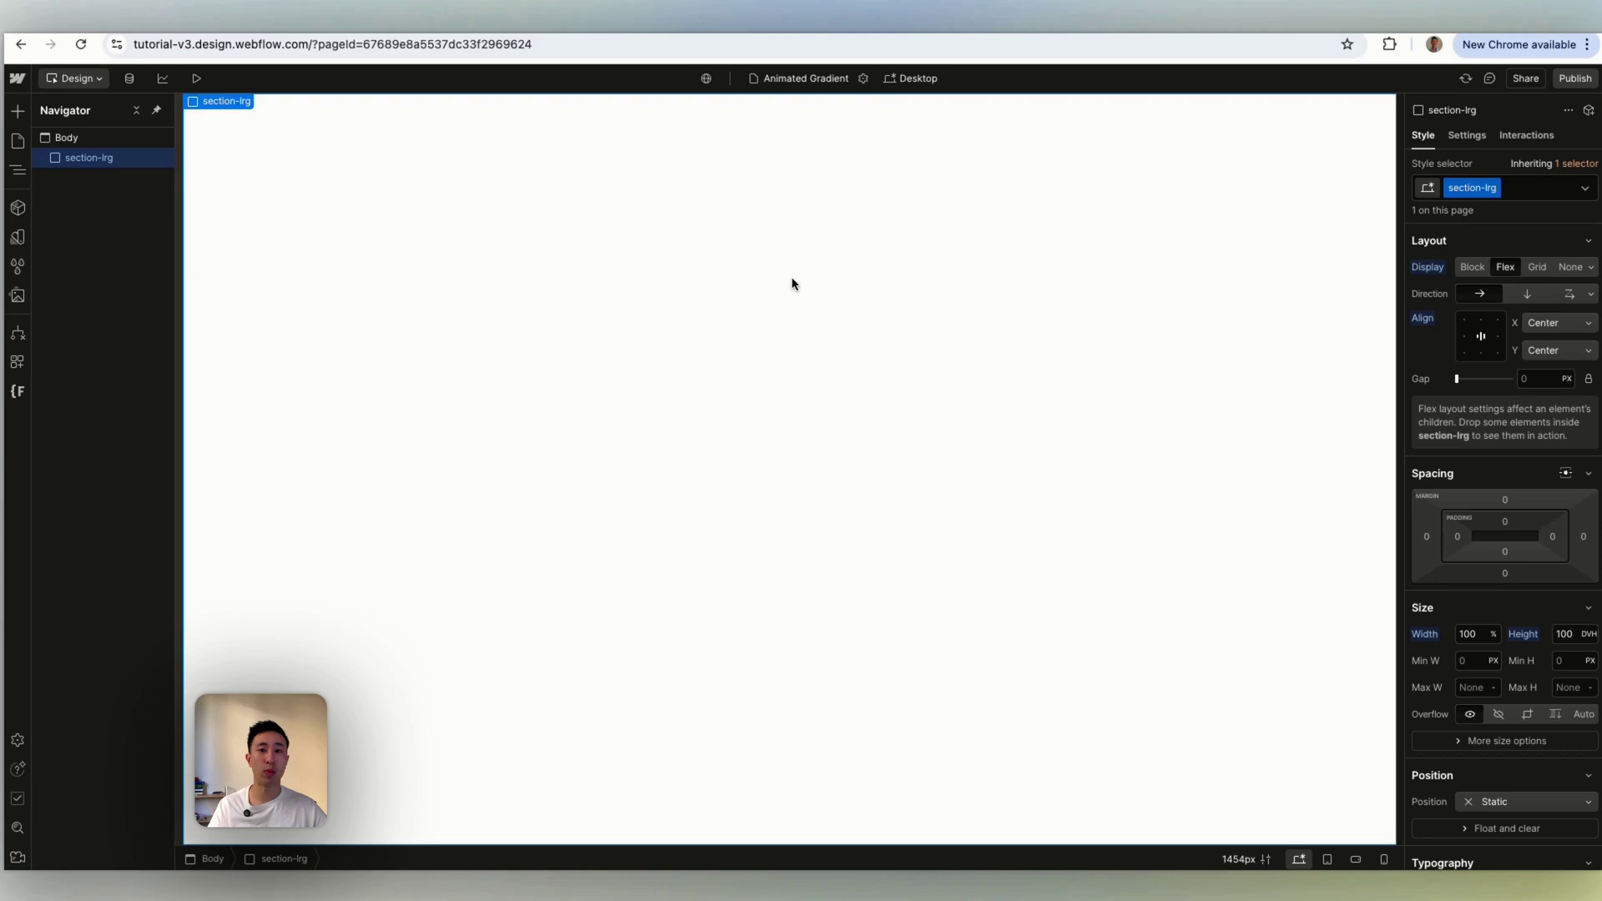
key("super+k")
type("div")
key("Return")
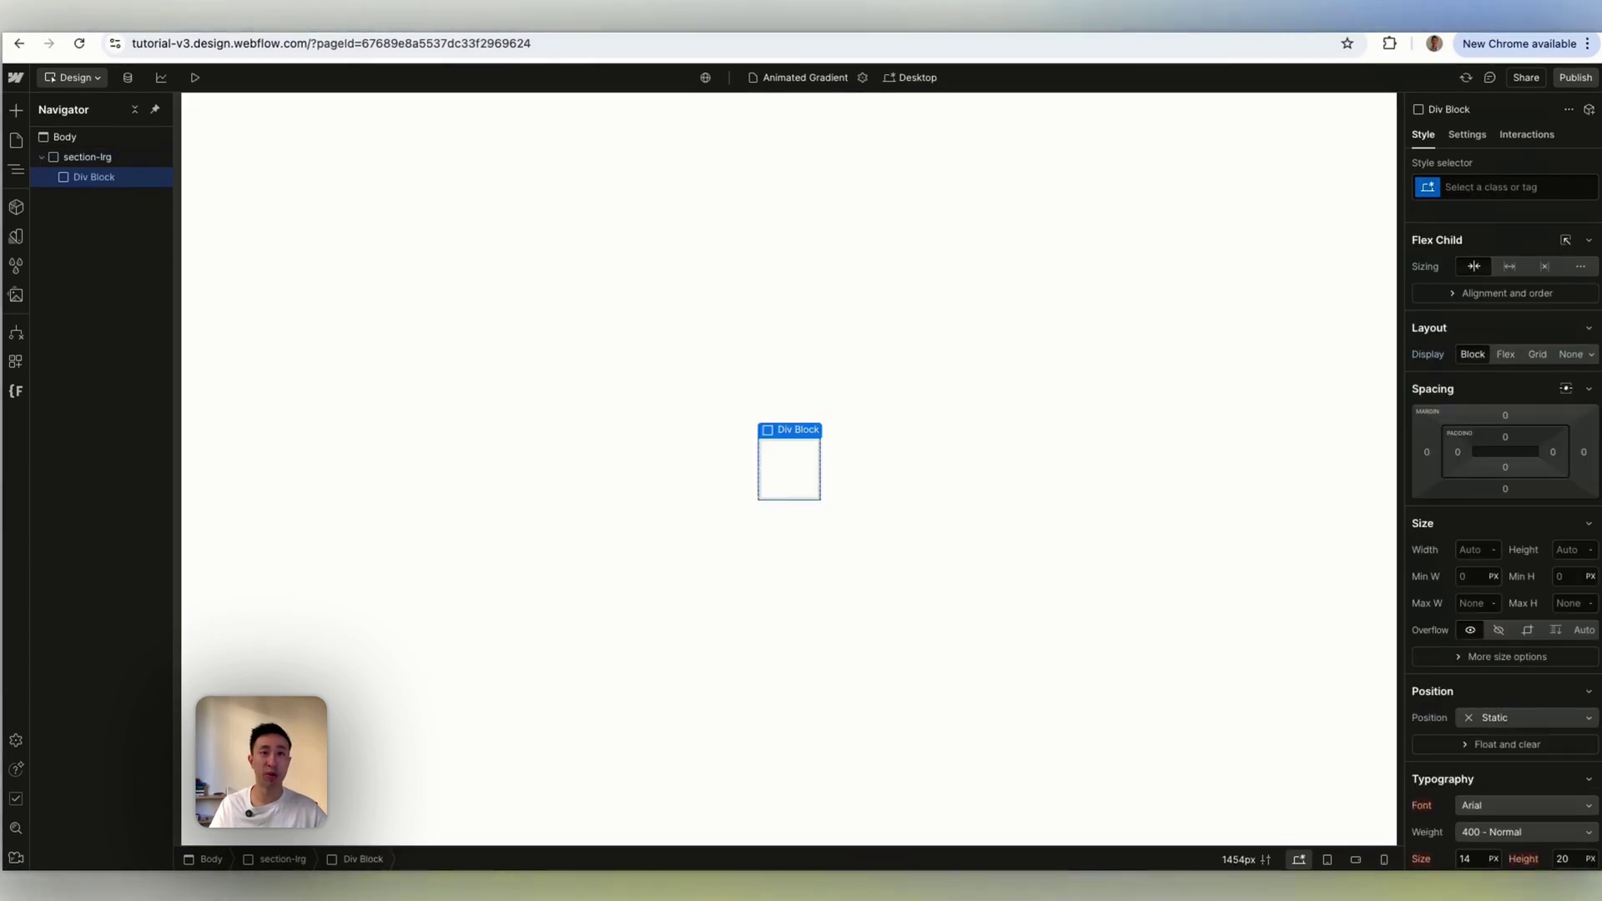
key("super+Return")
type("grad")
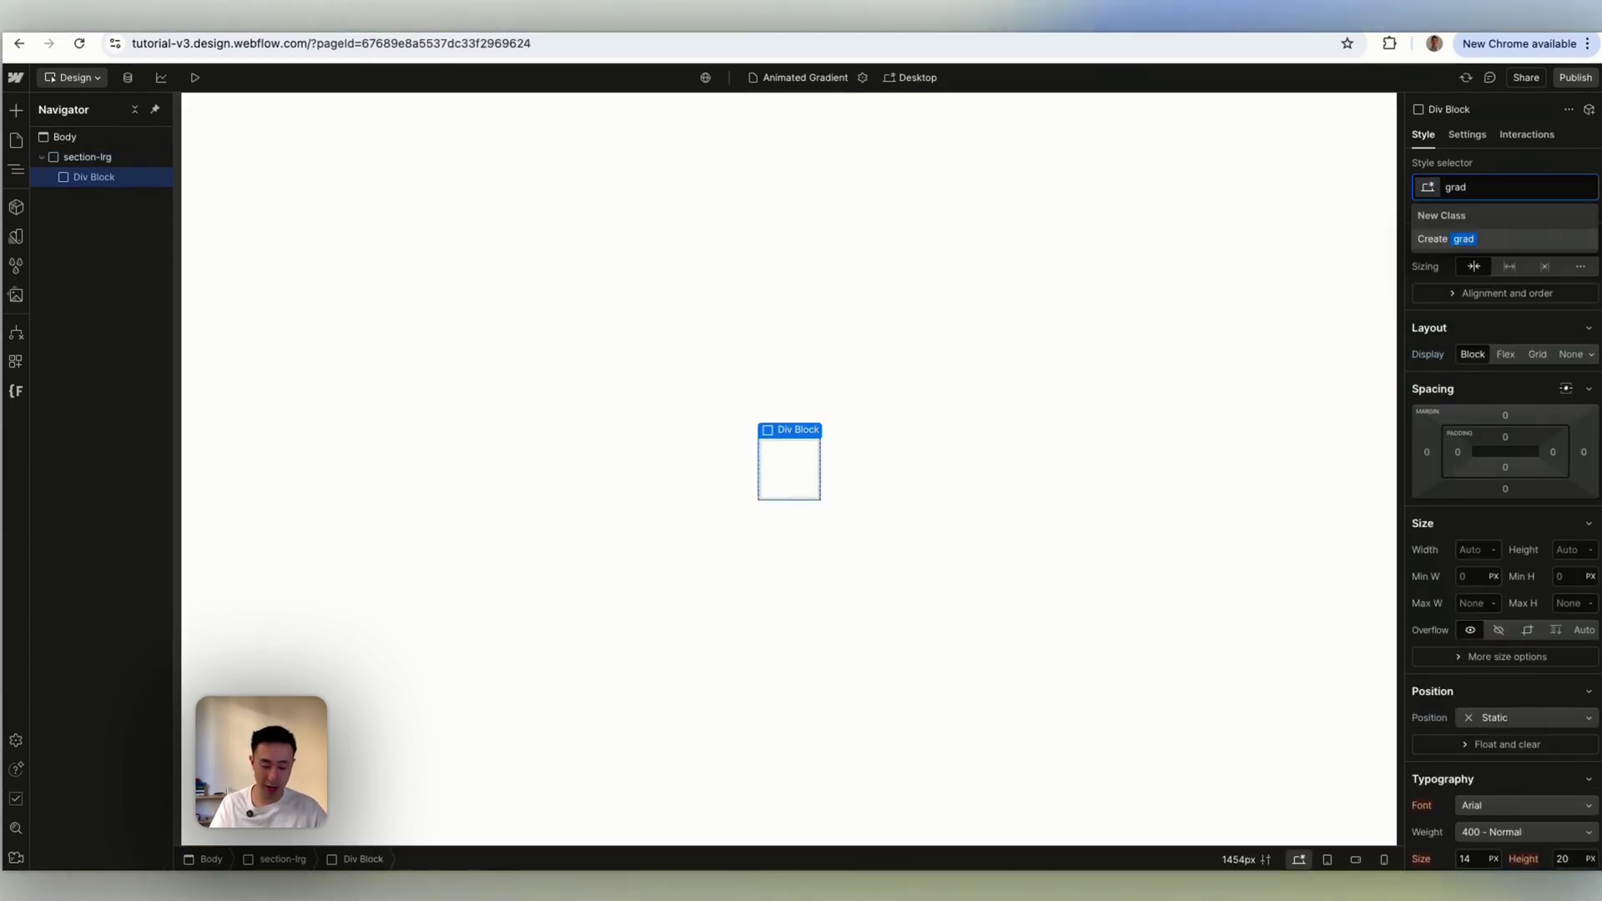
type("ient-bo")
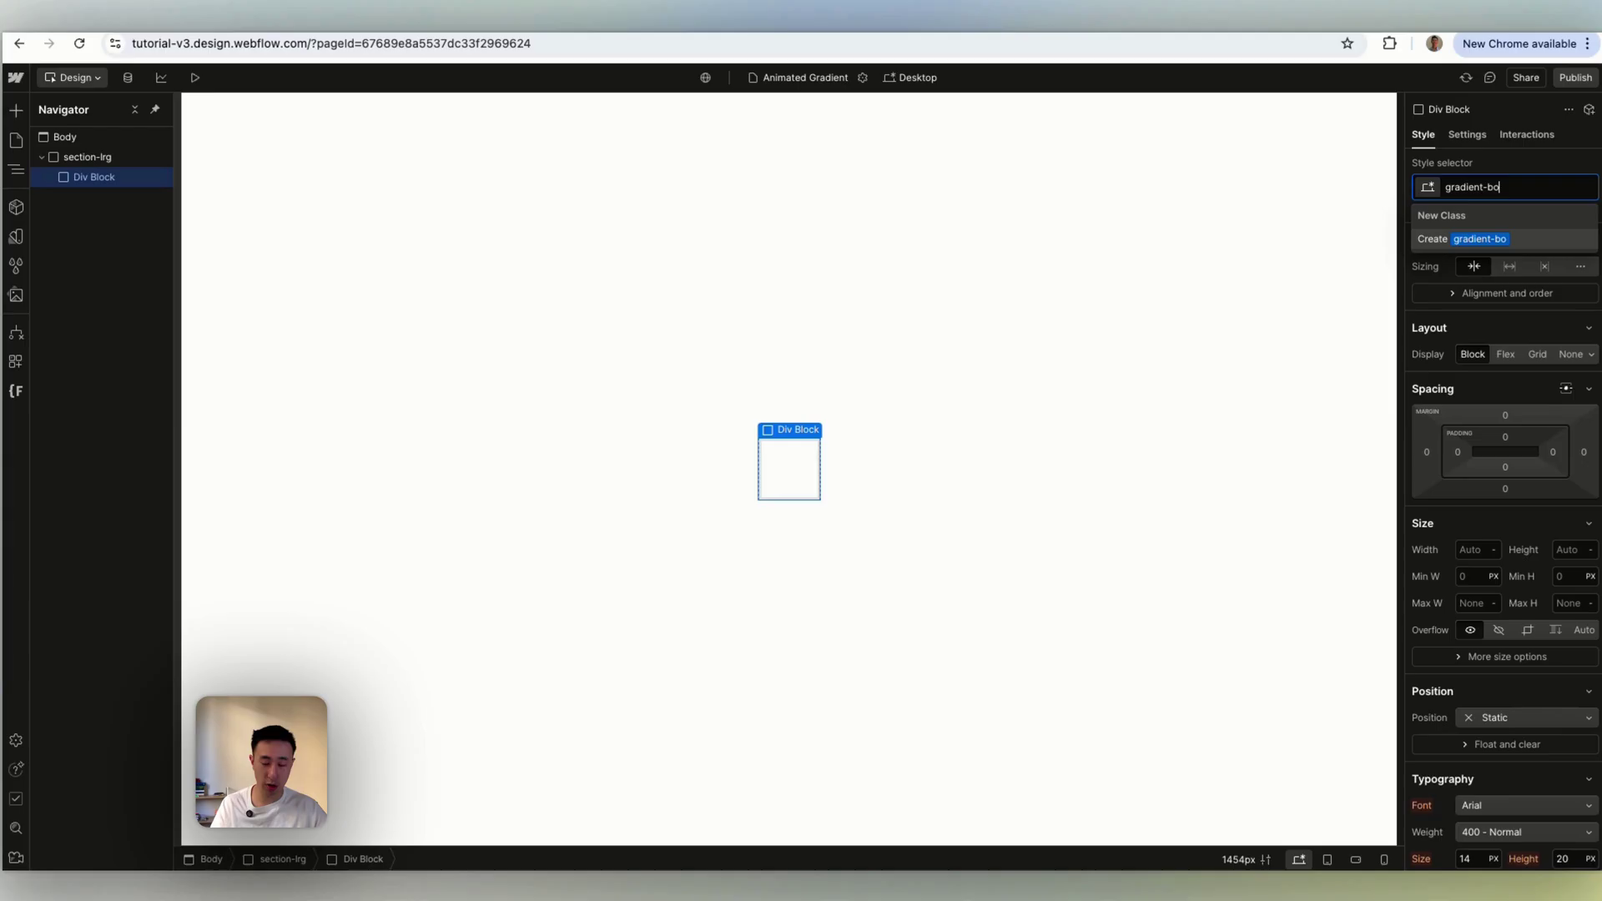
type("rder")
key("Return")
Nest another Div Block inside gradient-border and give it the class card.
key("super+k")
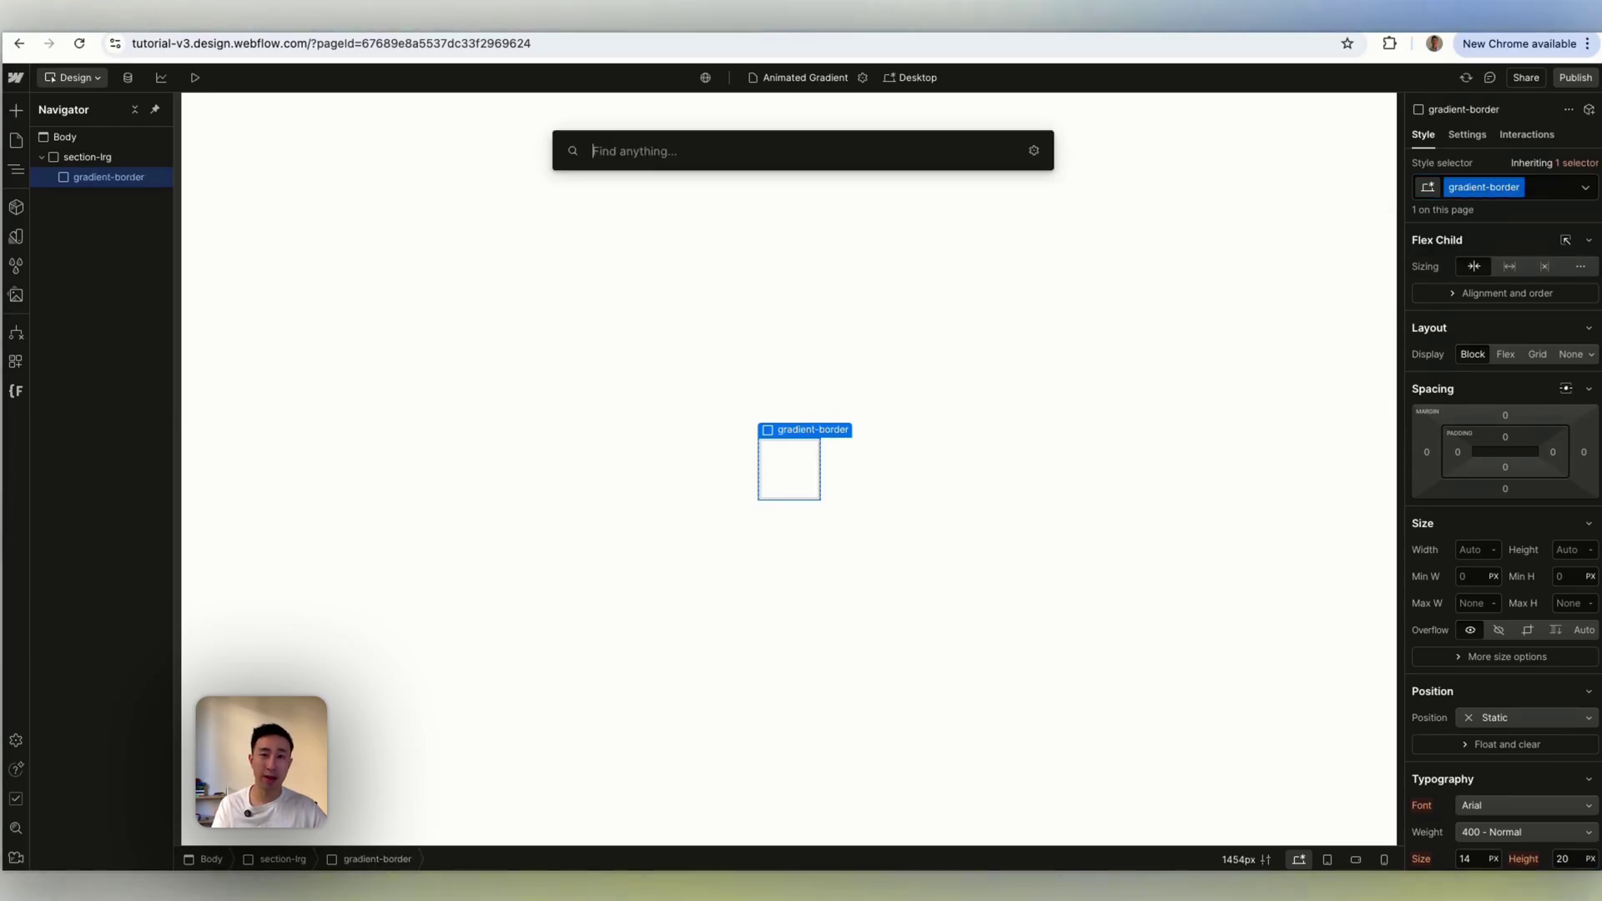
type("div")
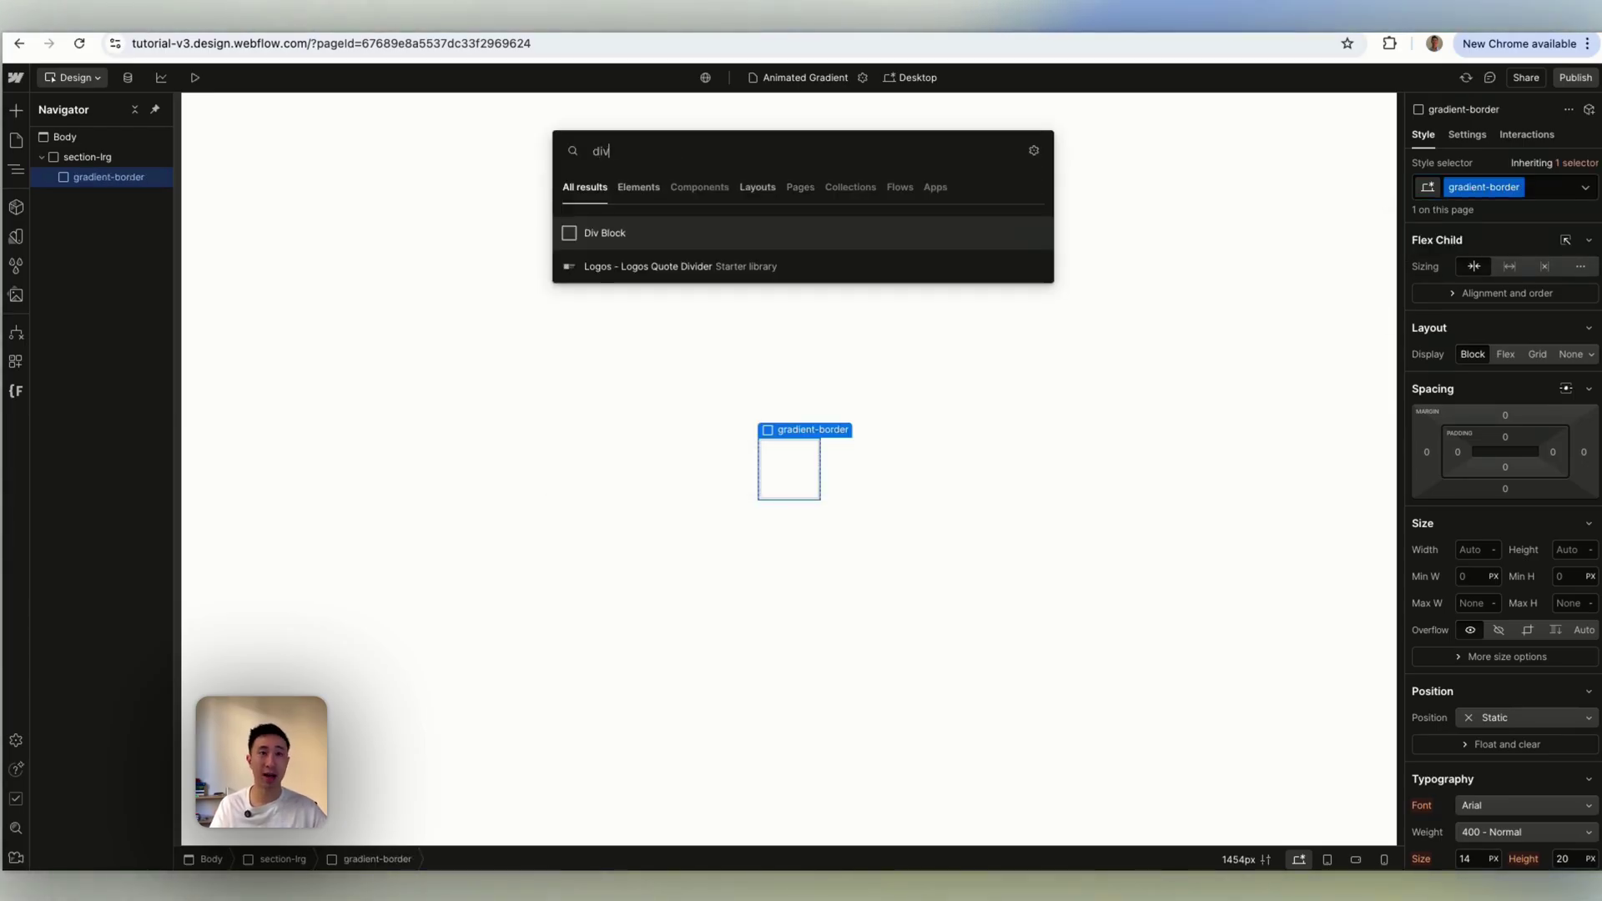
key("Return")
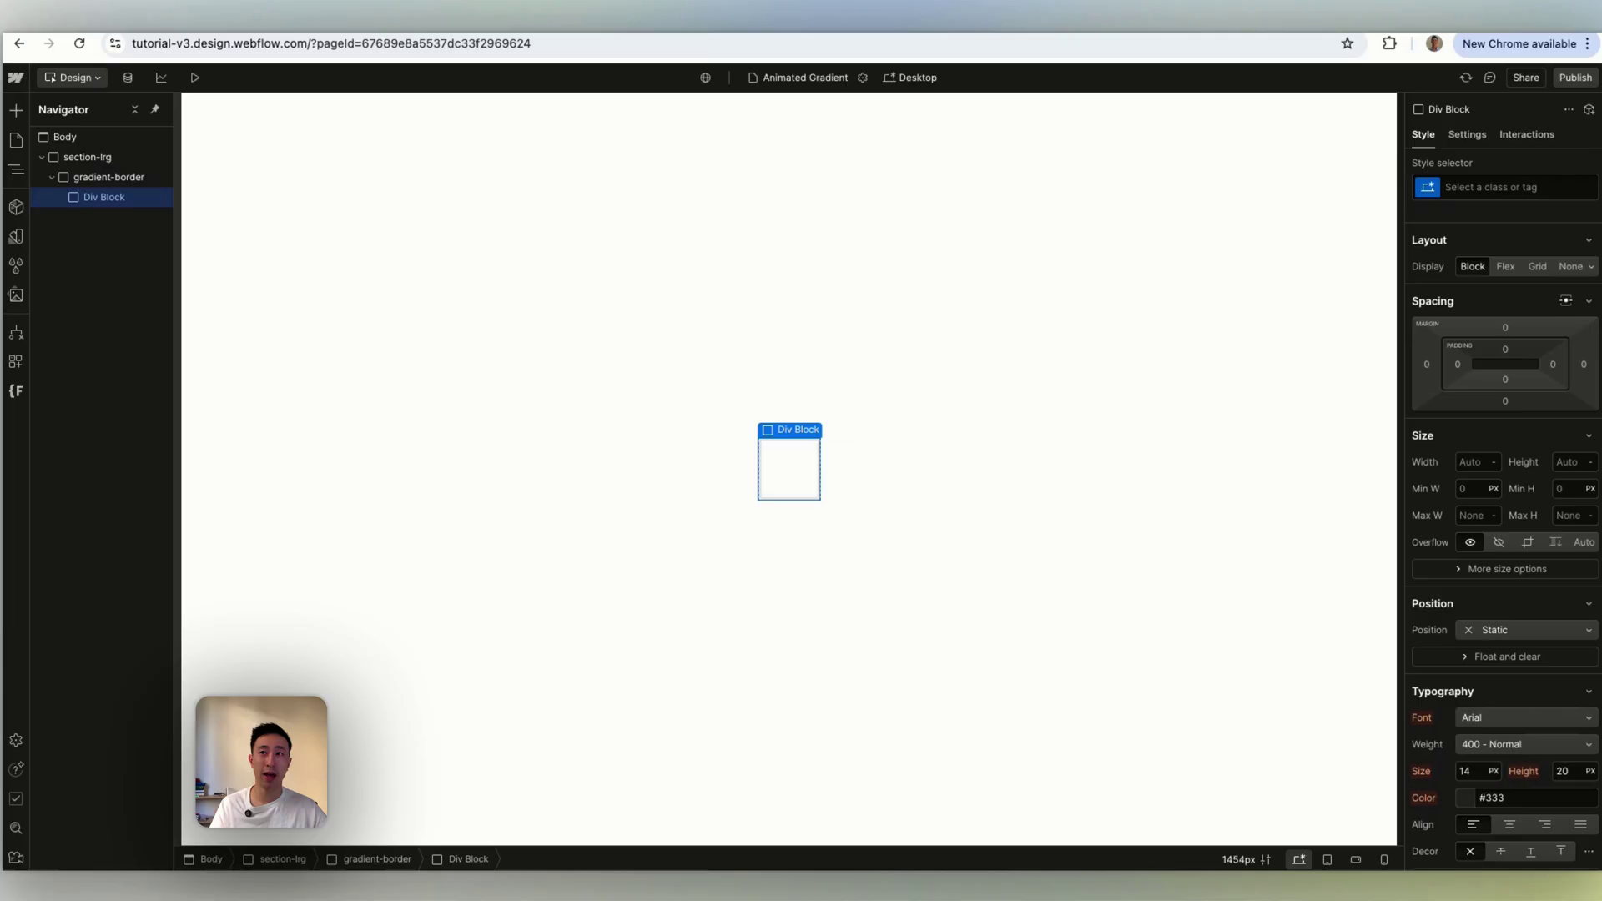
key("super+Return")
type("card")
key("Return")
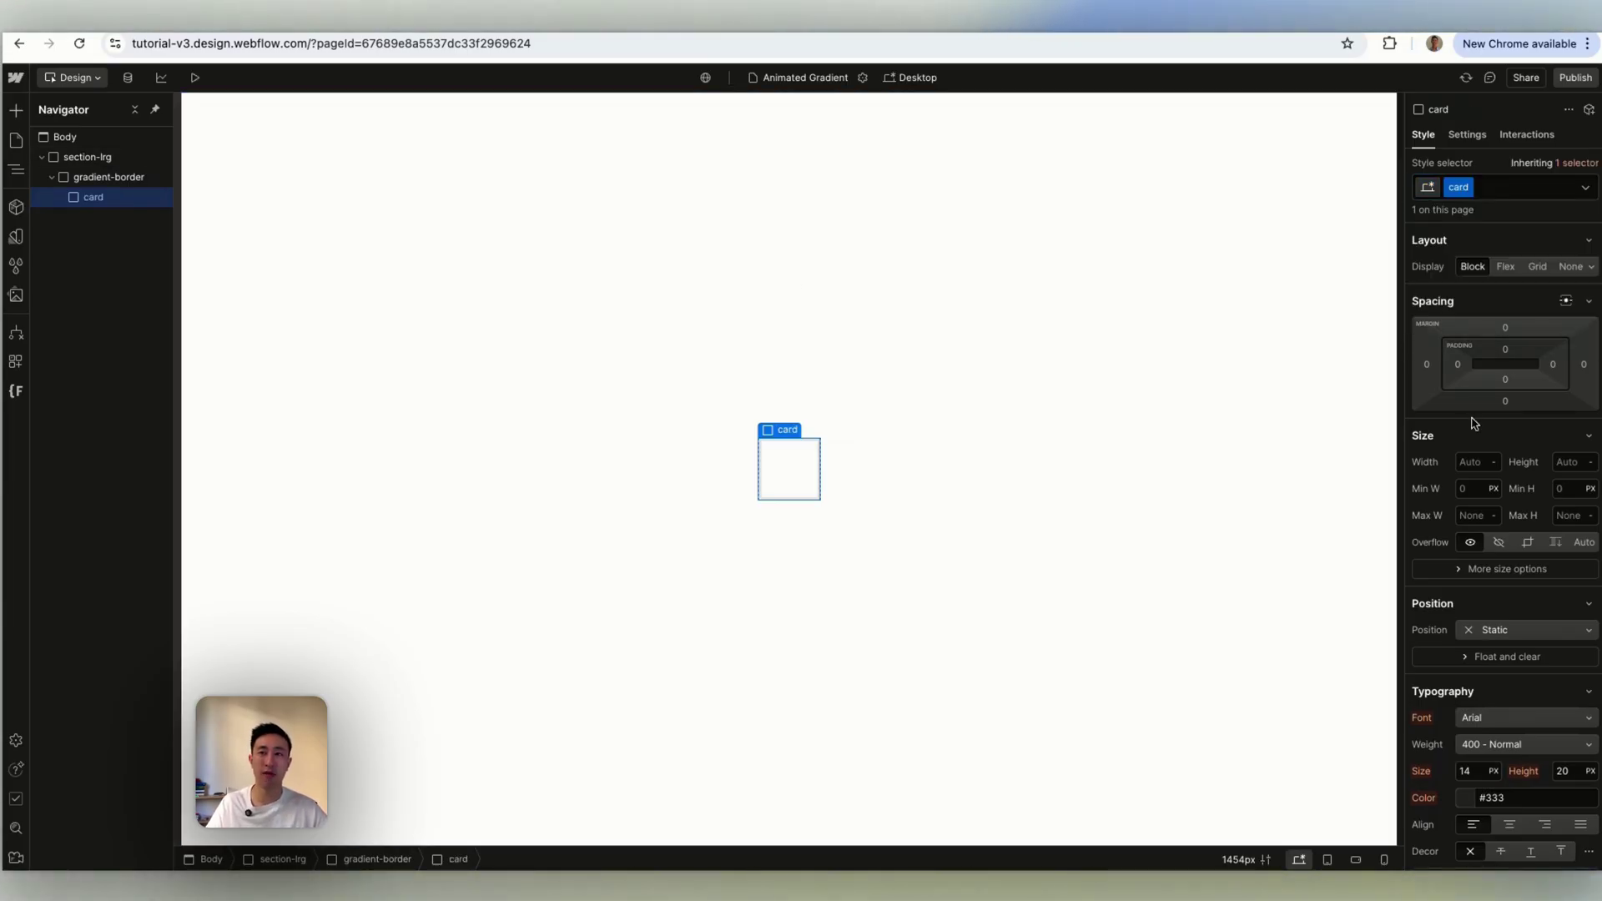
Size the card to 30rem wide by 40rem tall with 39 padding on every side.
left_click(1466, 462)
type("3")
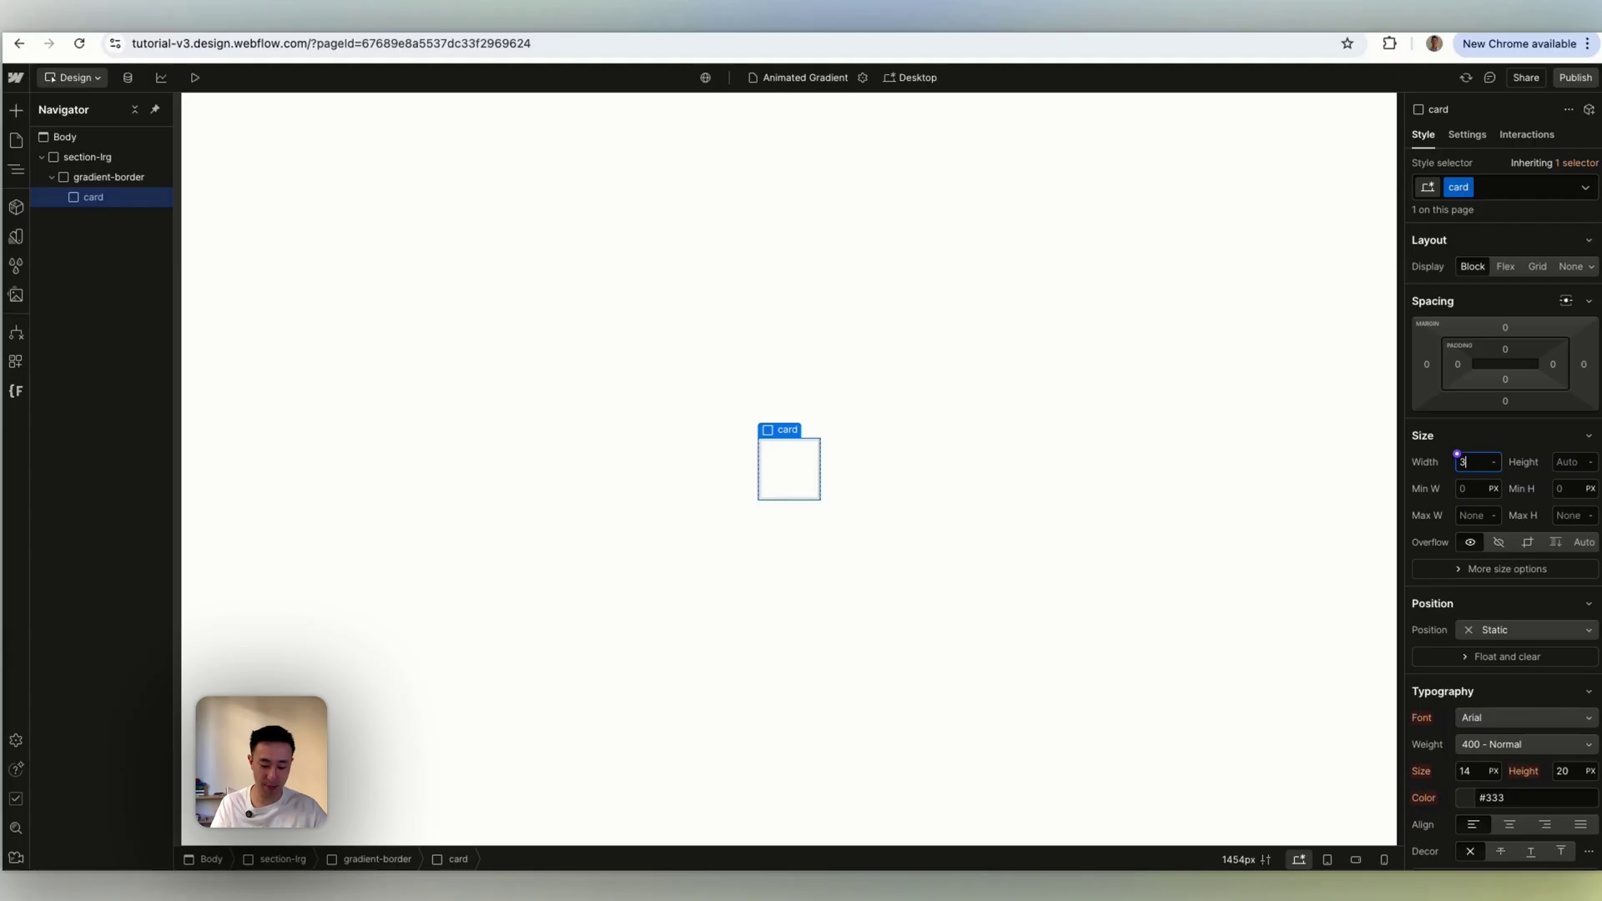
type("0rem")
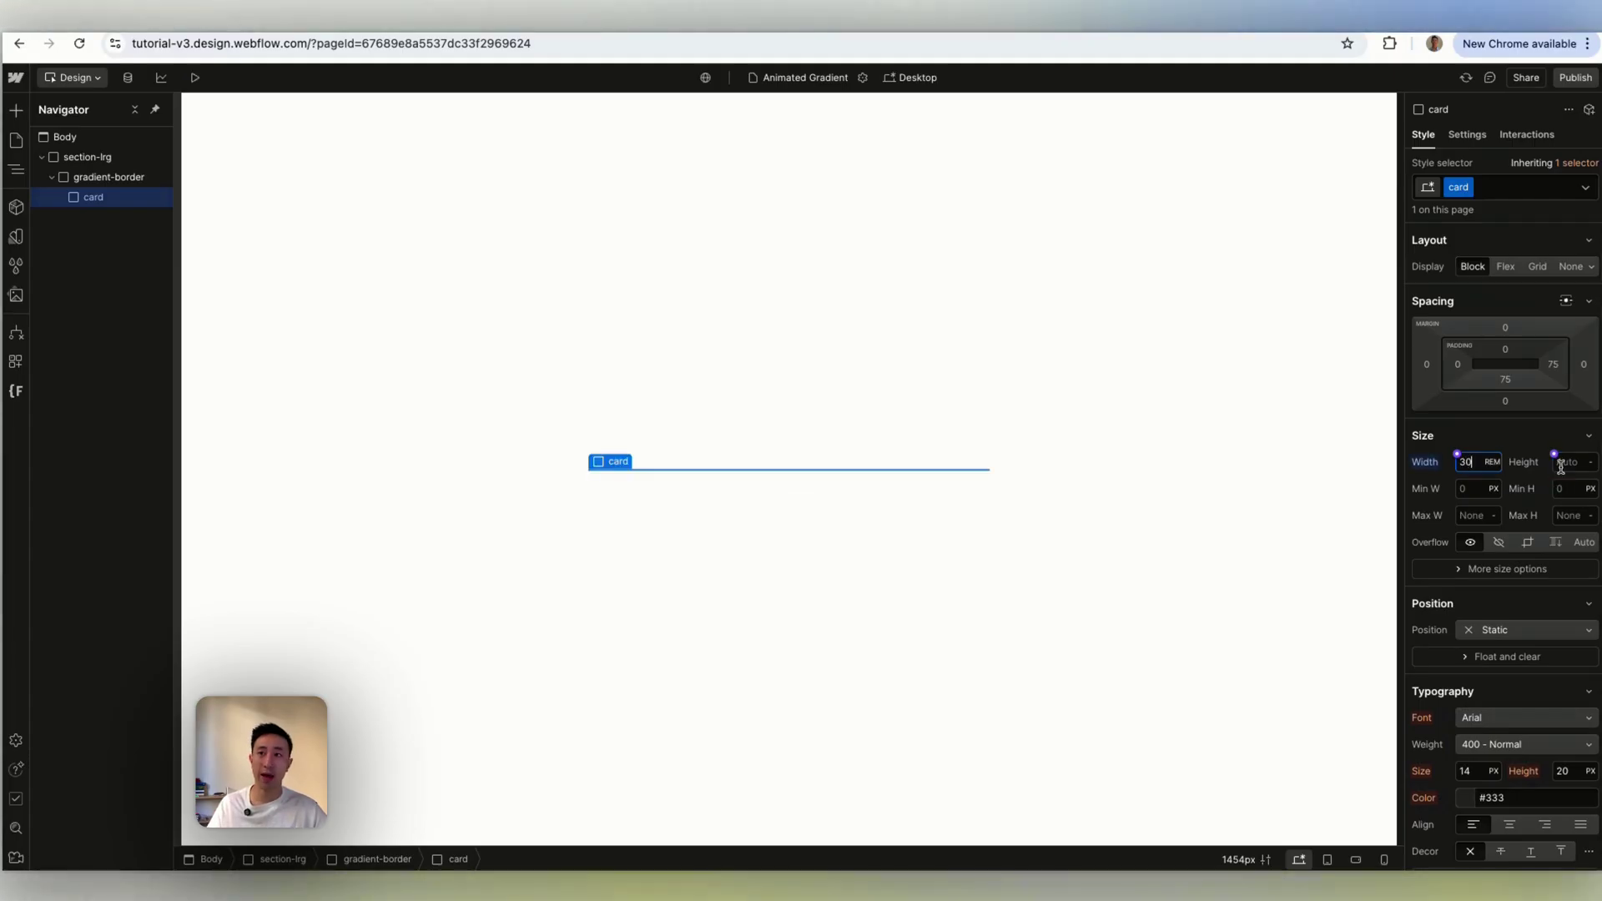
left_click(1562, 461)
type("40")
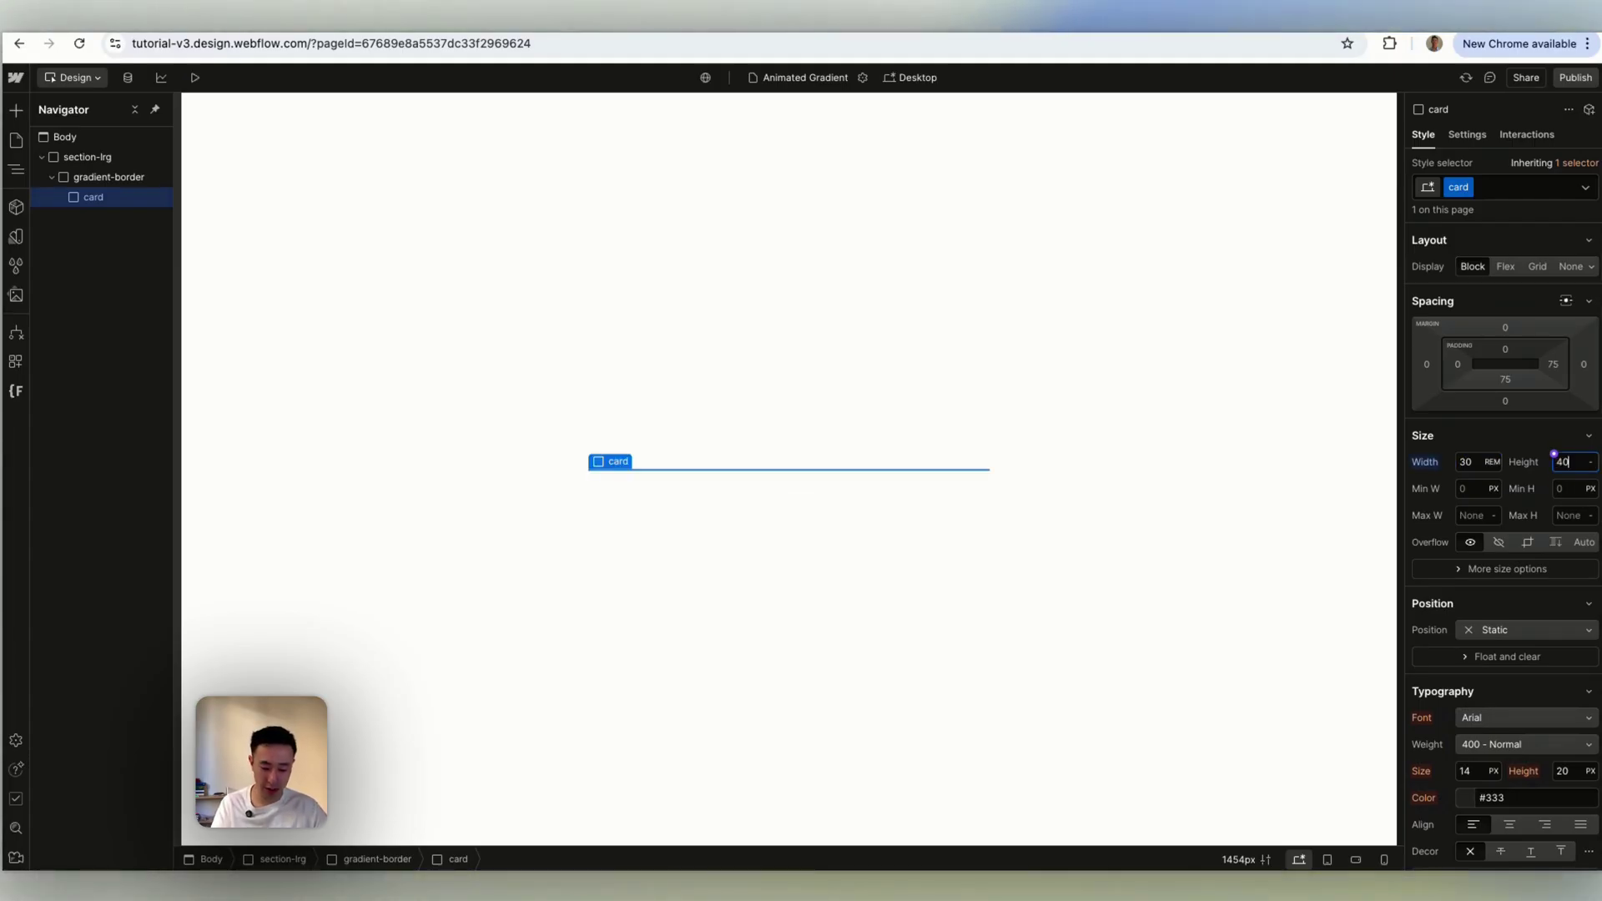
type("rem")
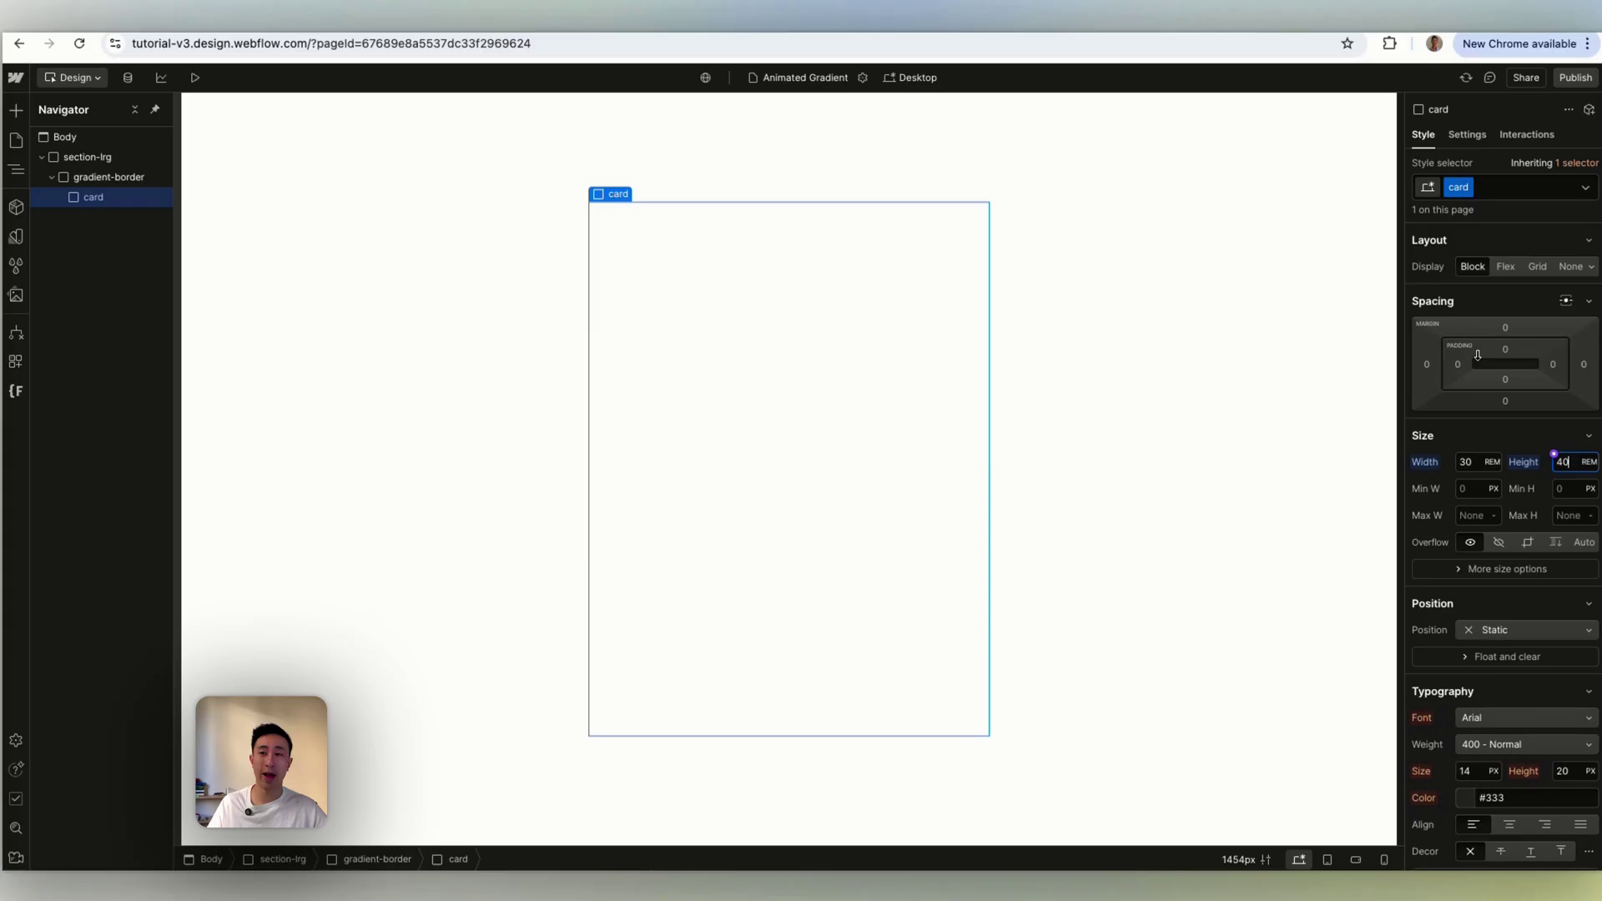
left_click_drag(1460, 366, 1274, 410)
Insert a heading, a paragraph and a button into the card.
key("super+e")
type("head")
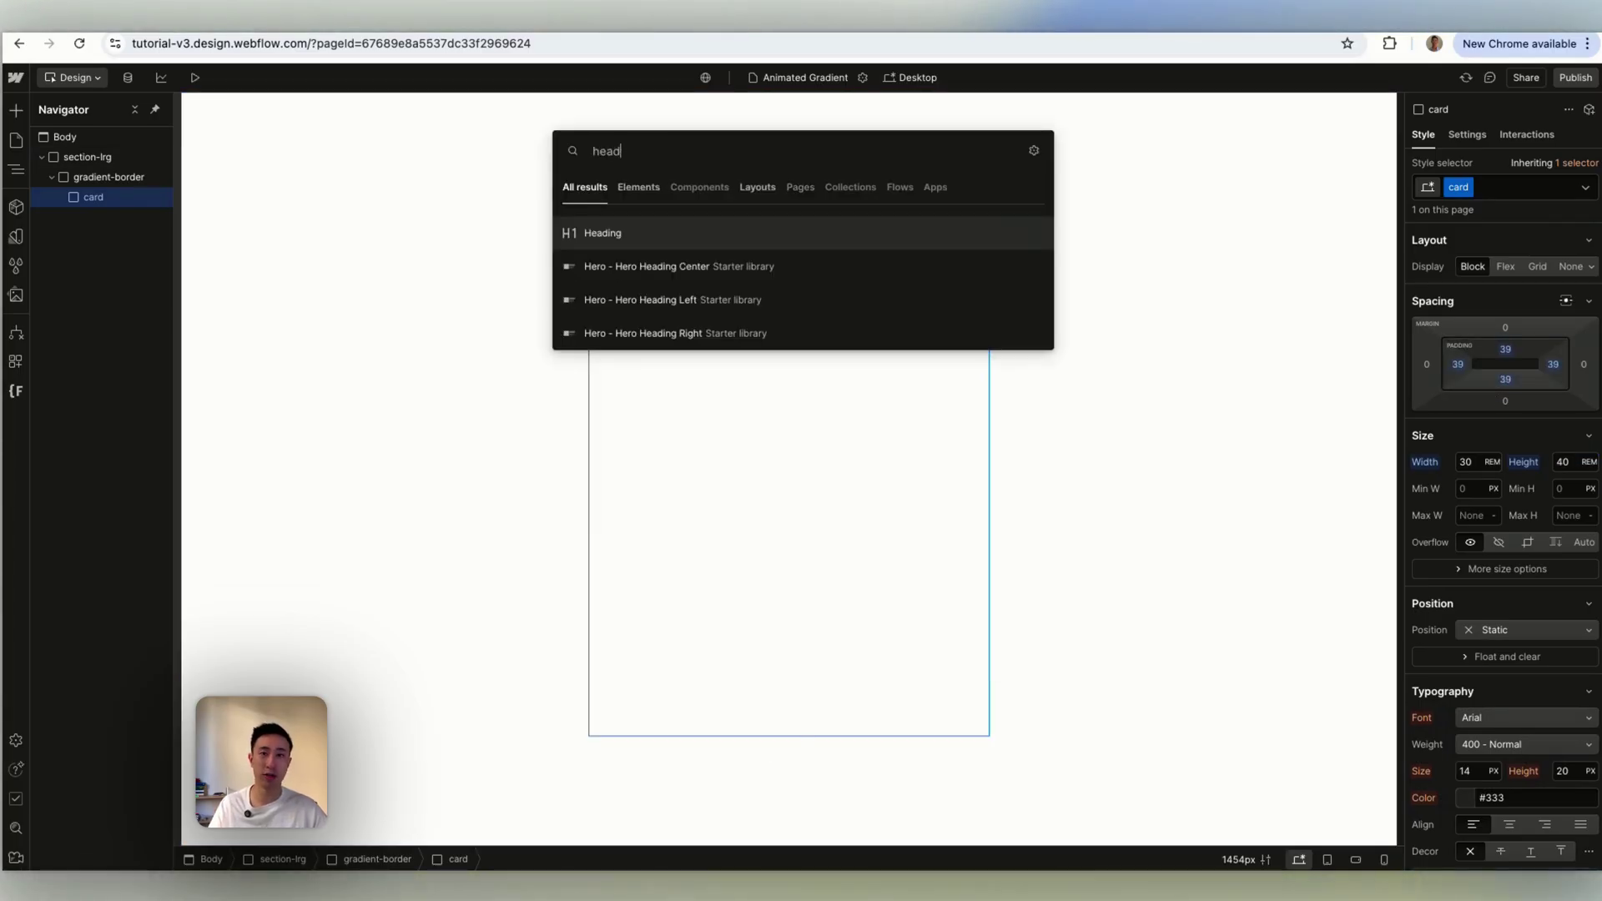
key("Return")
type("para")
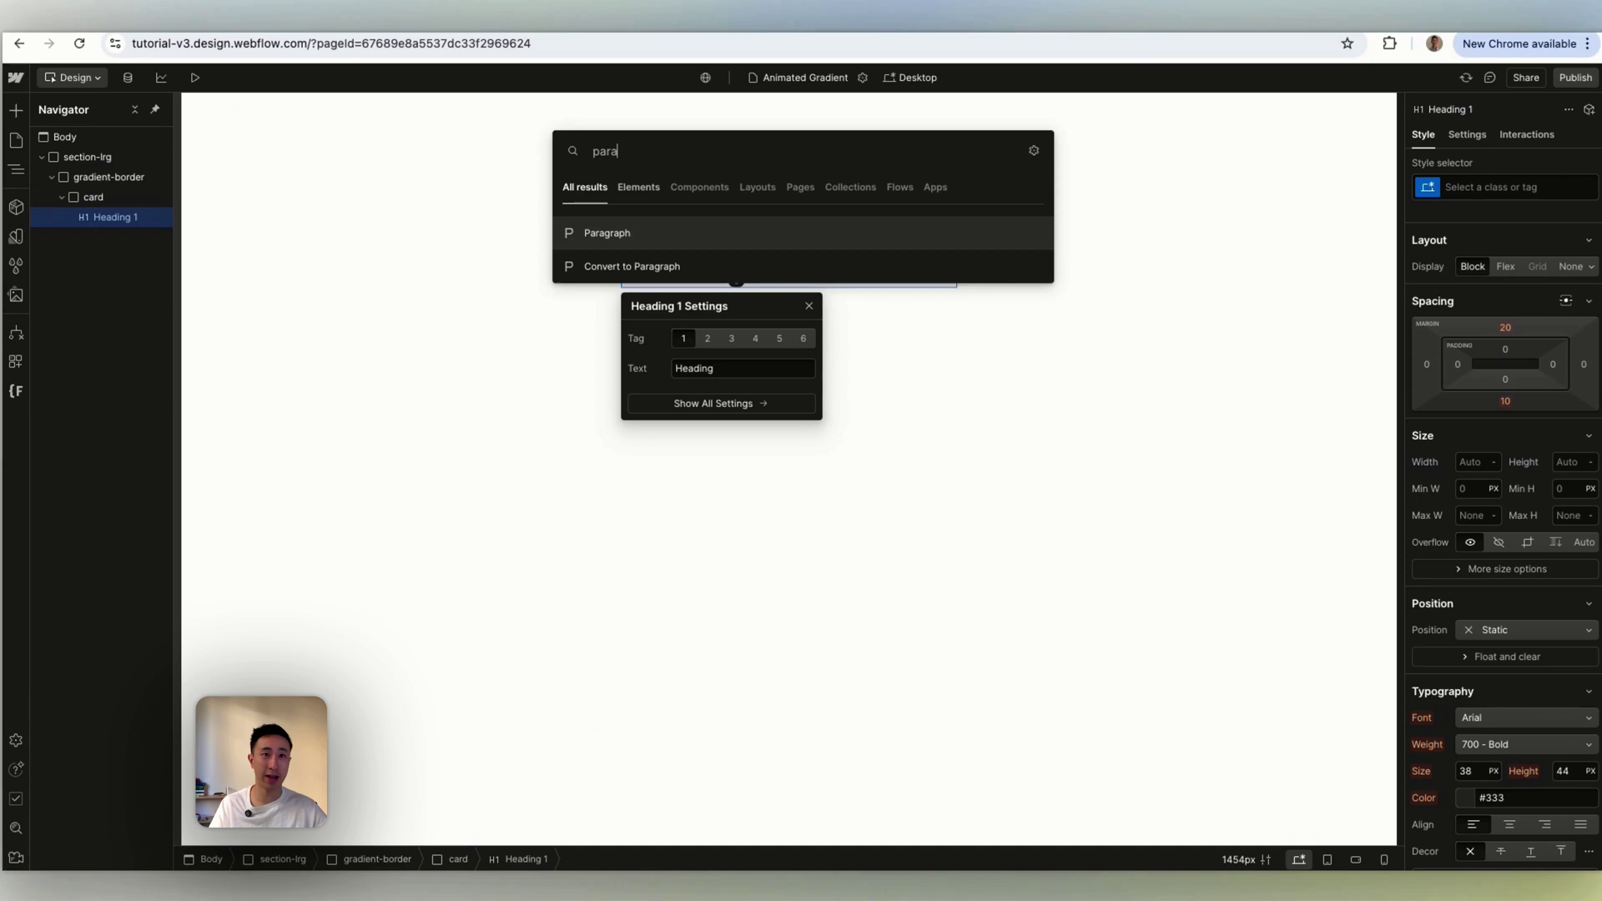
key("Return")
type("button")
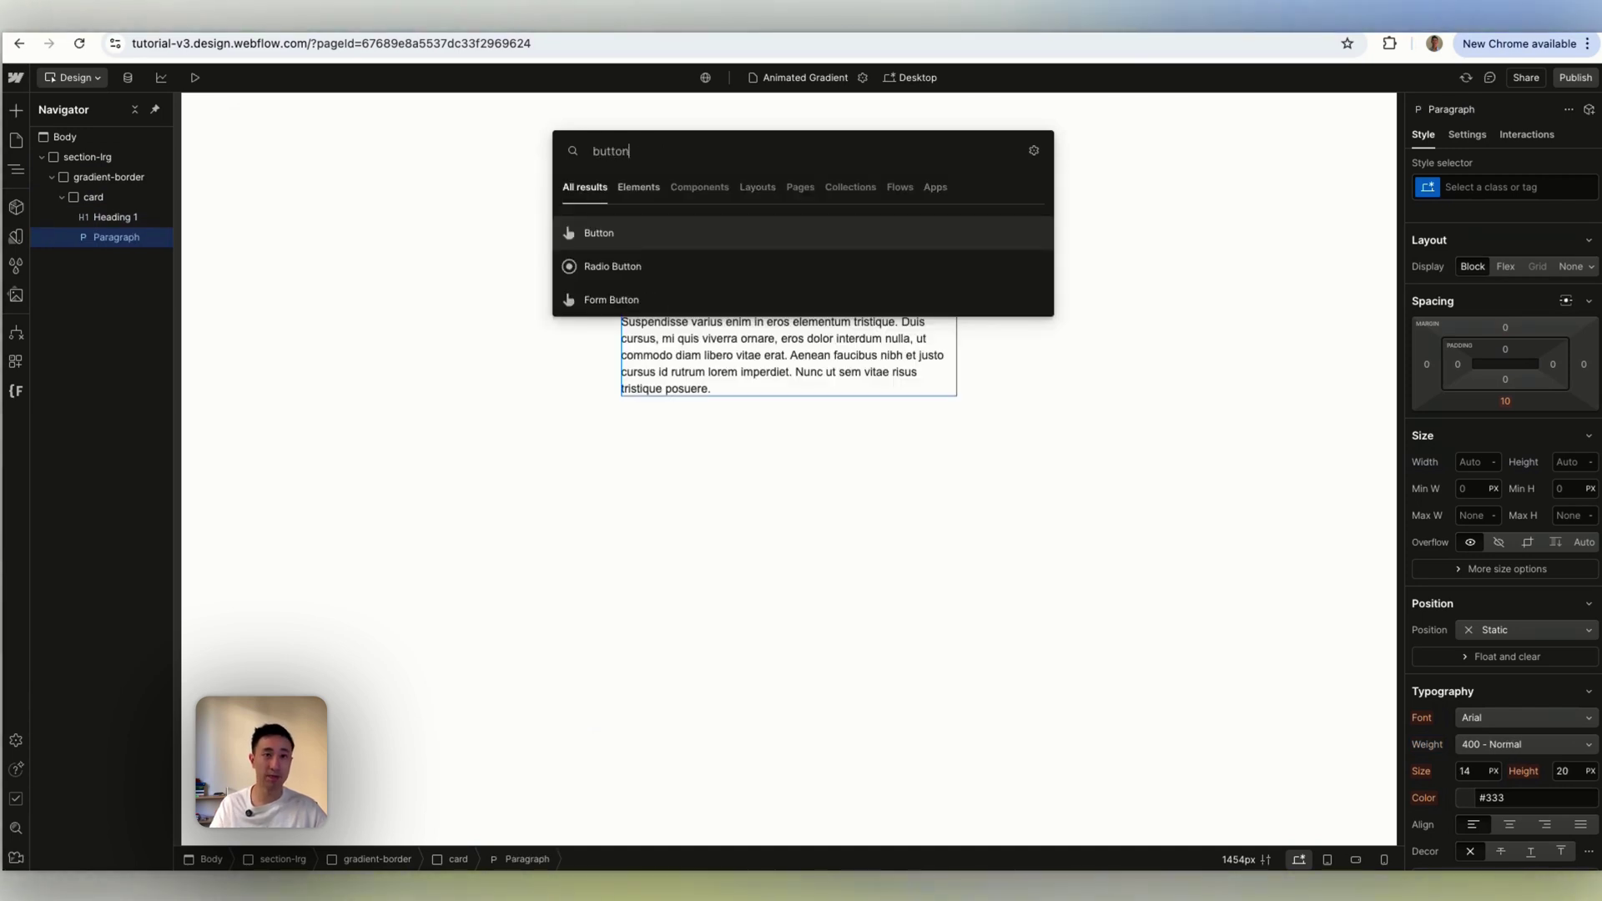
key("Return")
Reset the card's height to auto and give it a grey #dfdfdf background.
left_click(851, 226)
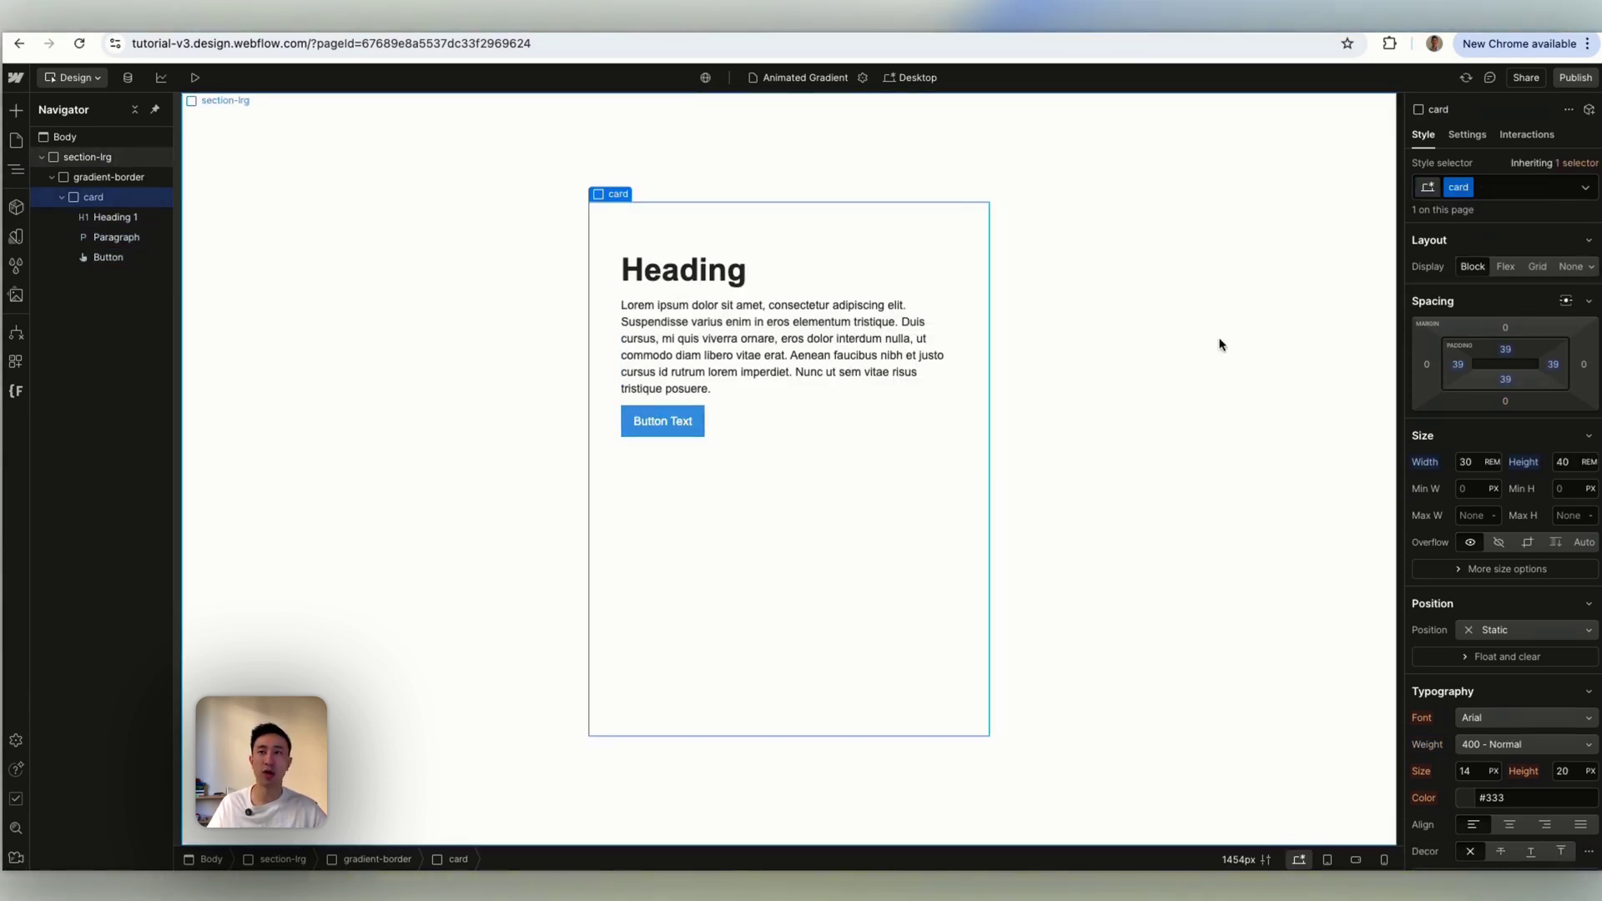
left_click(1523, 464, "alt")
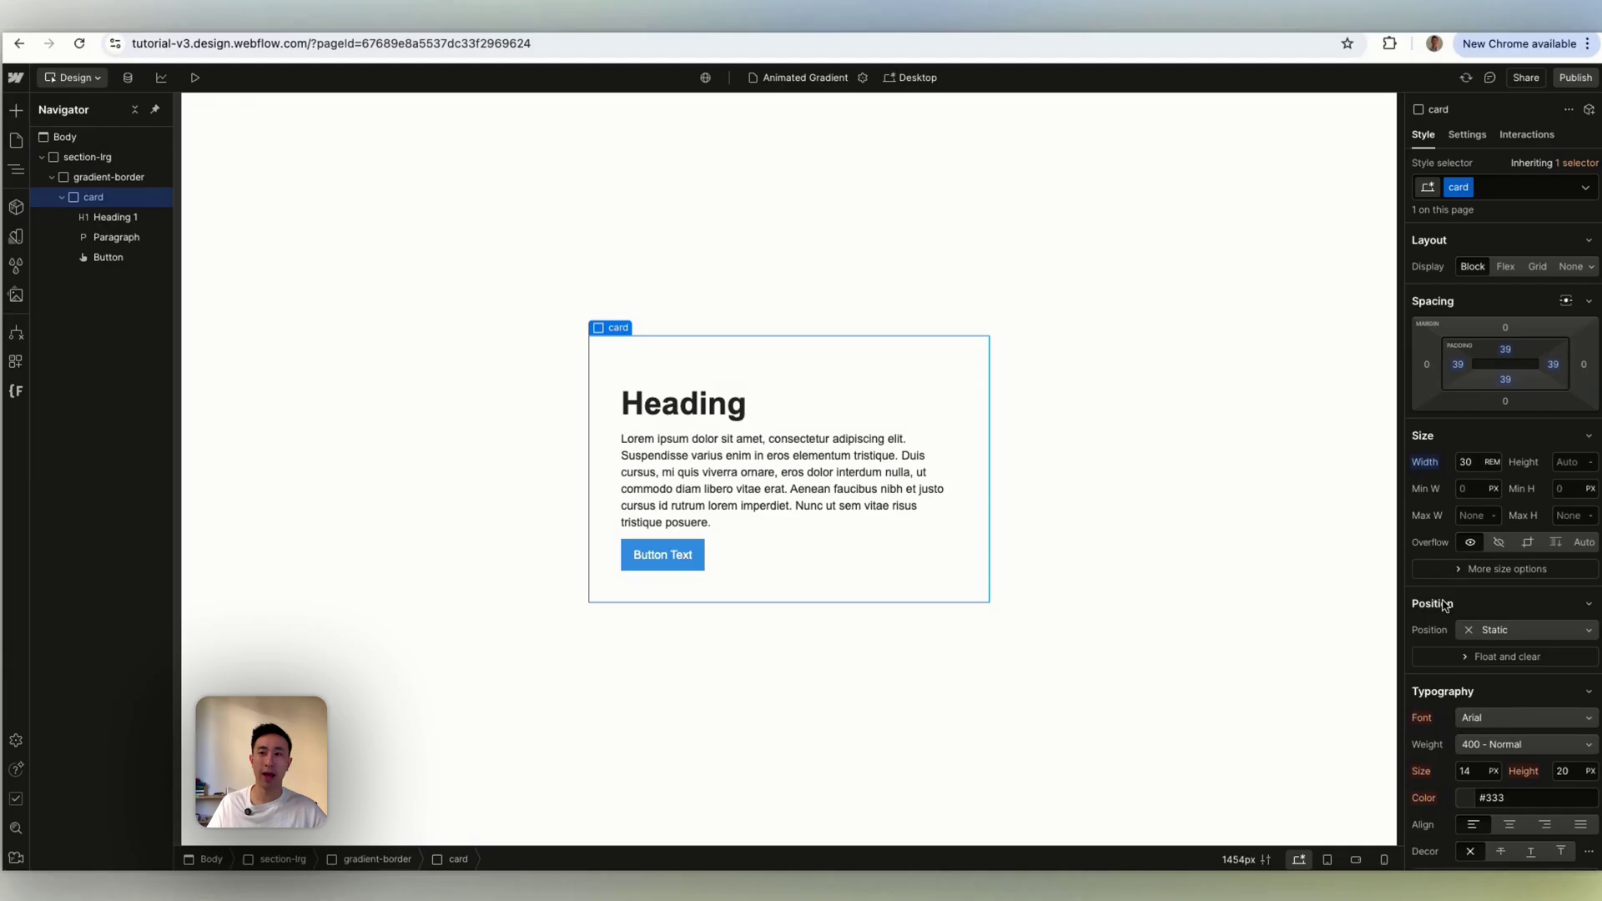
scroll(1468, 701, "down", 3)
left_click(1465, 704)
left_click_drag(1405, 584, 1385, 477)
left_click(1013, 308)
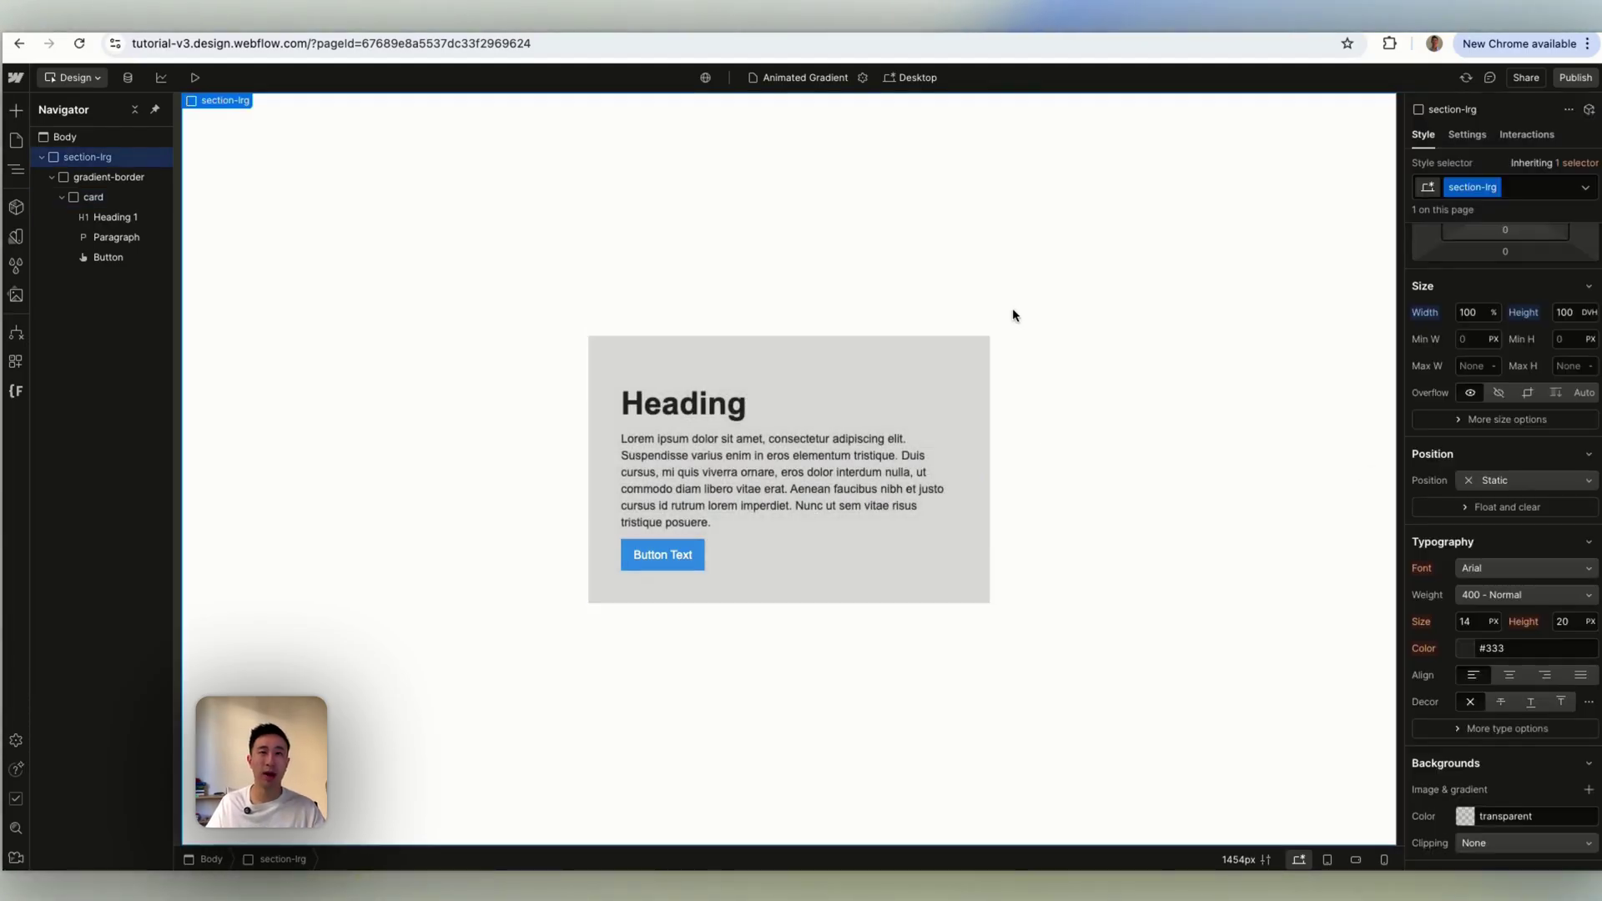
left_click(958, 353)
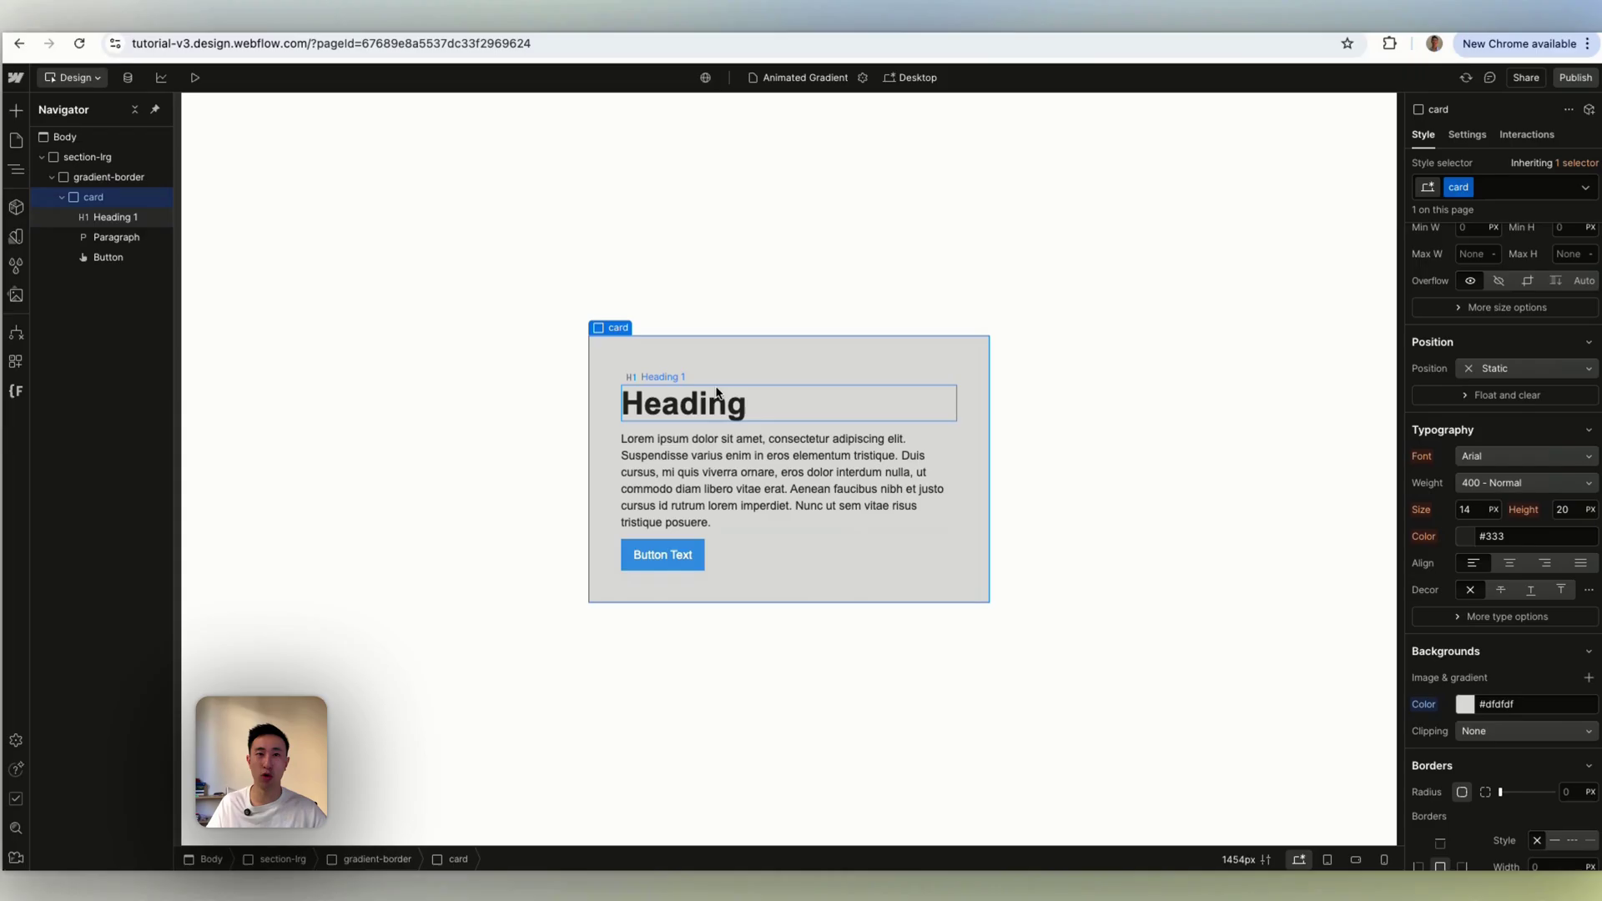
left_click(377, 859)
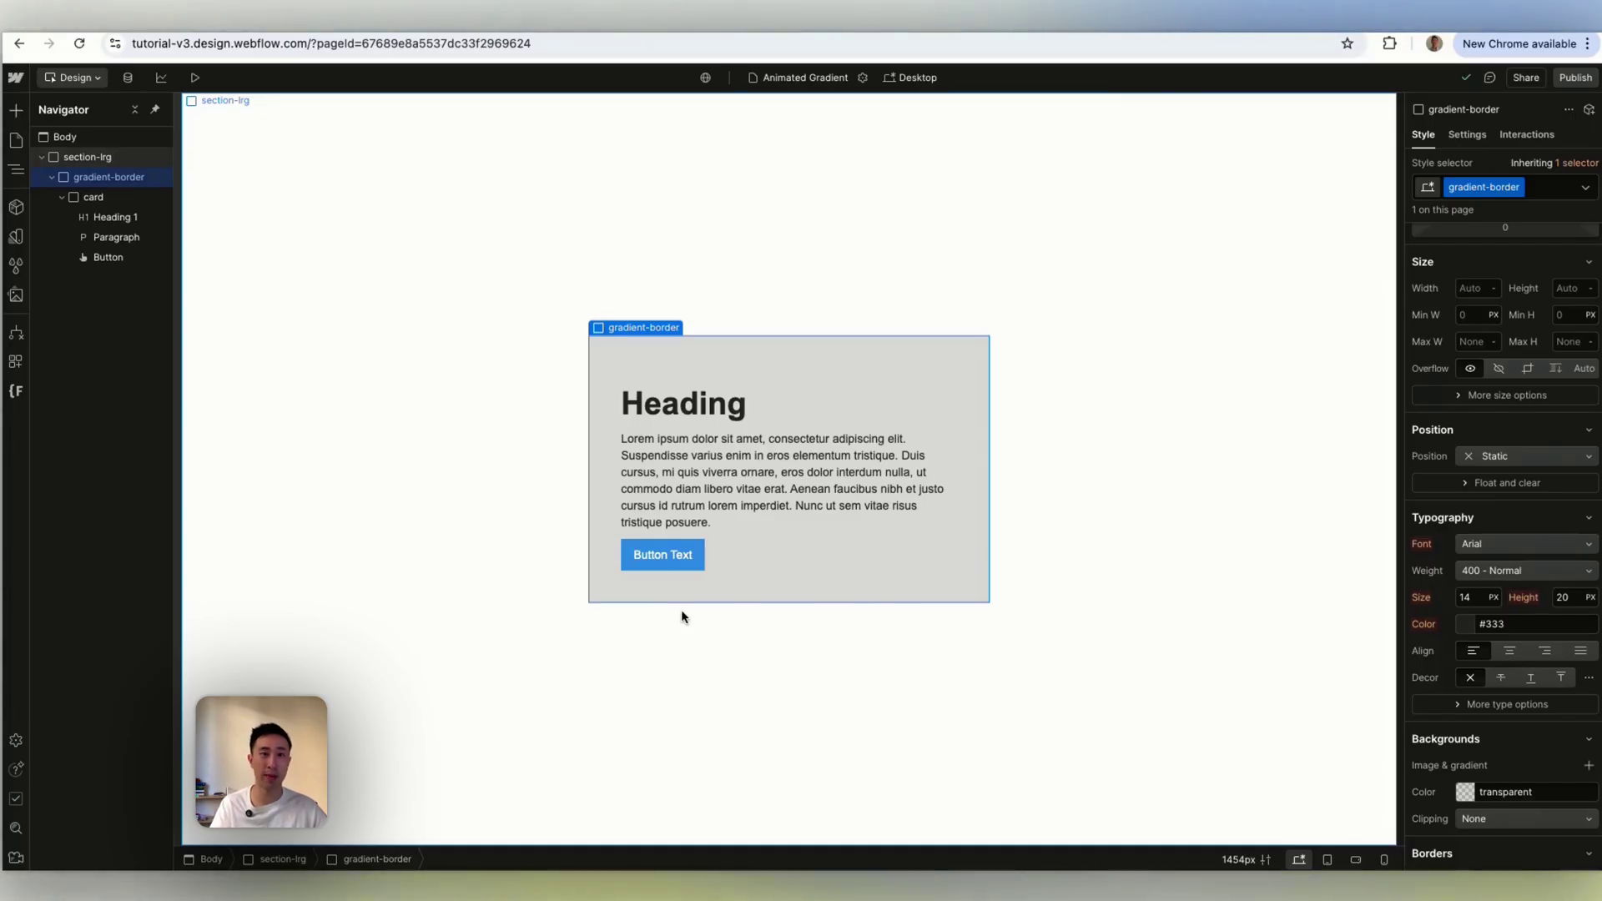
Add a Code Embed inside gradient-border and paste in the animated gradient CSS.
key("ctrl+e")
type("emb")
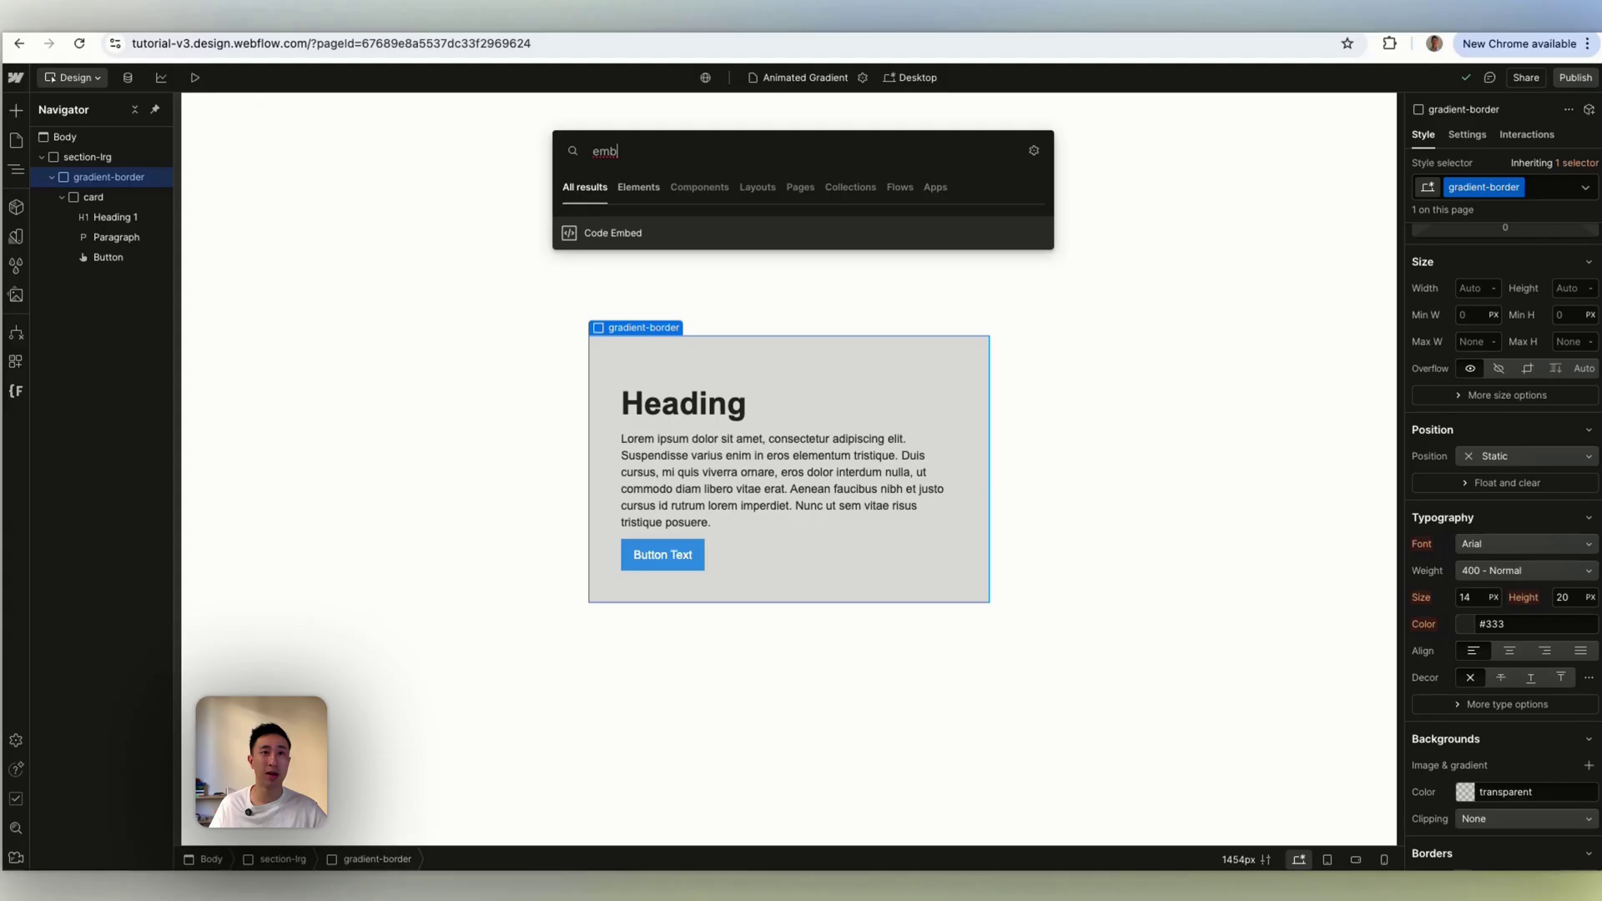
key("Return")
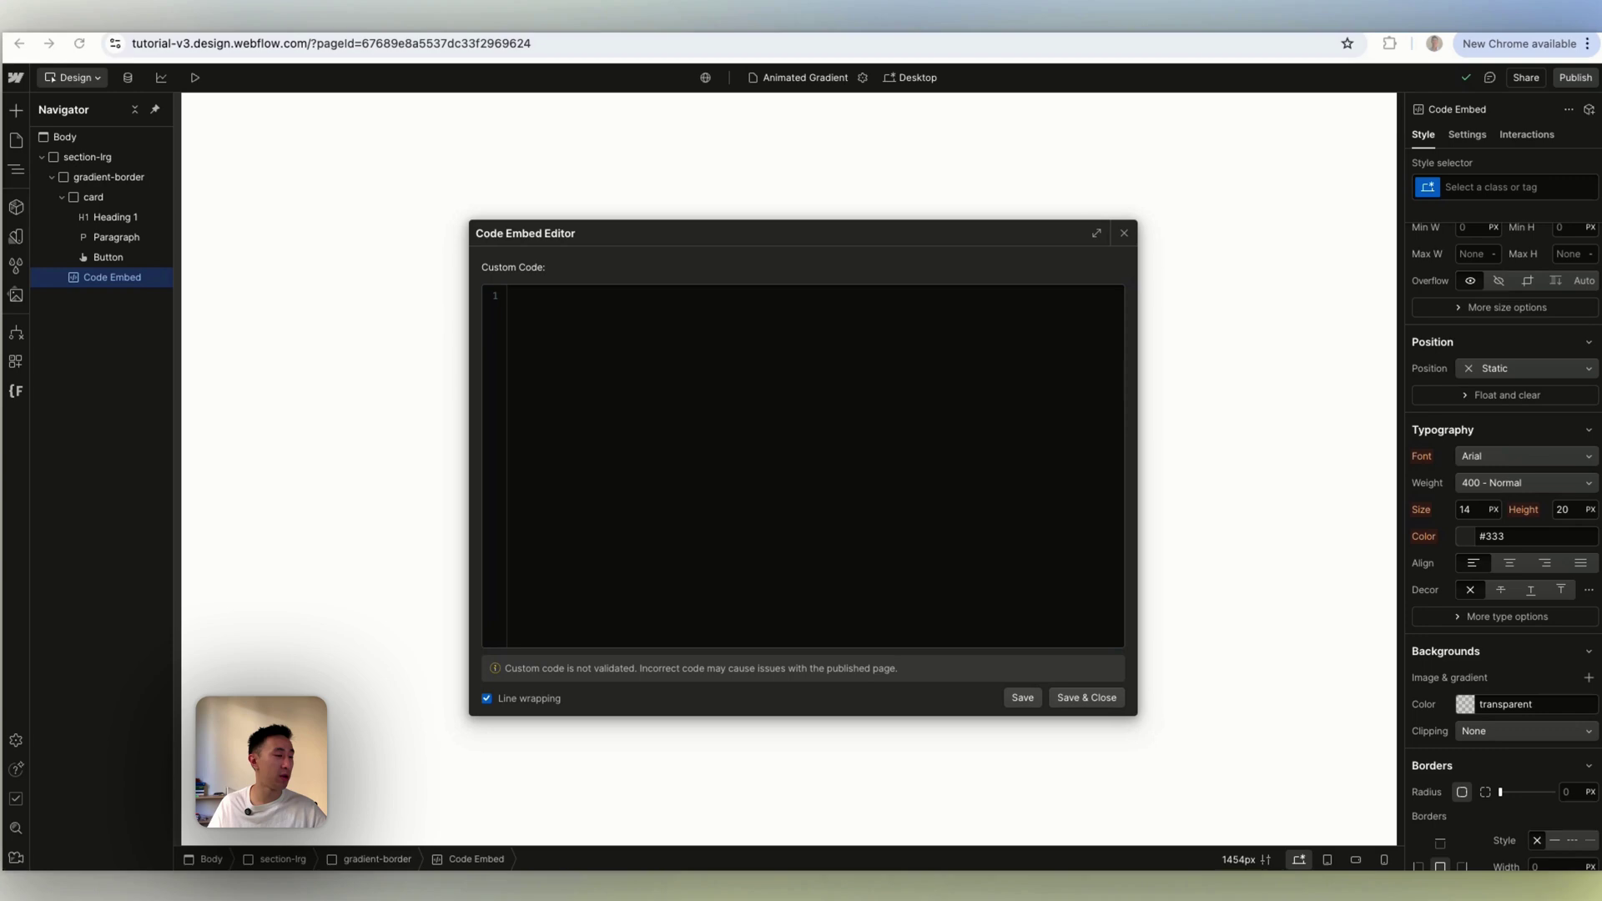
left_click(529, 336)
key("super+v")
Review the pasted CSS, from the opening style tag to the 10s gradientBG animation lines.
scroll(726, 360, "up", 5)
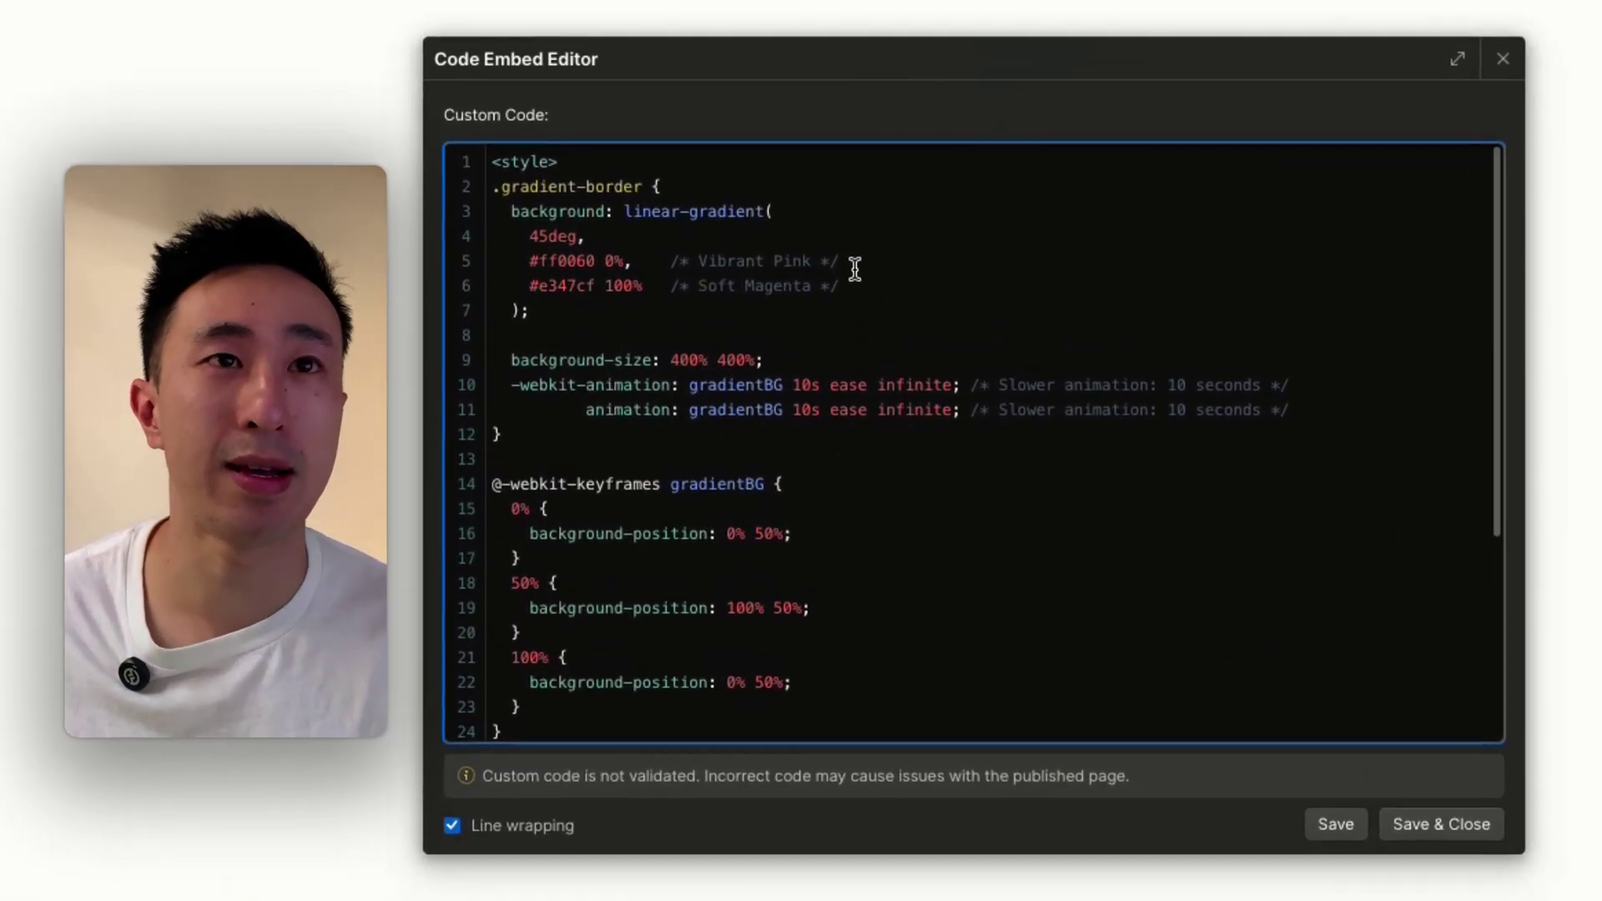
left_click_drag(594, 231, 483, 225)
scroll(696, 265, "down", 5)
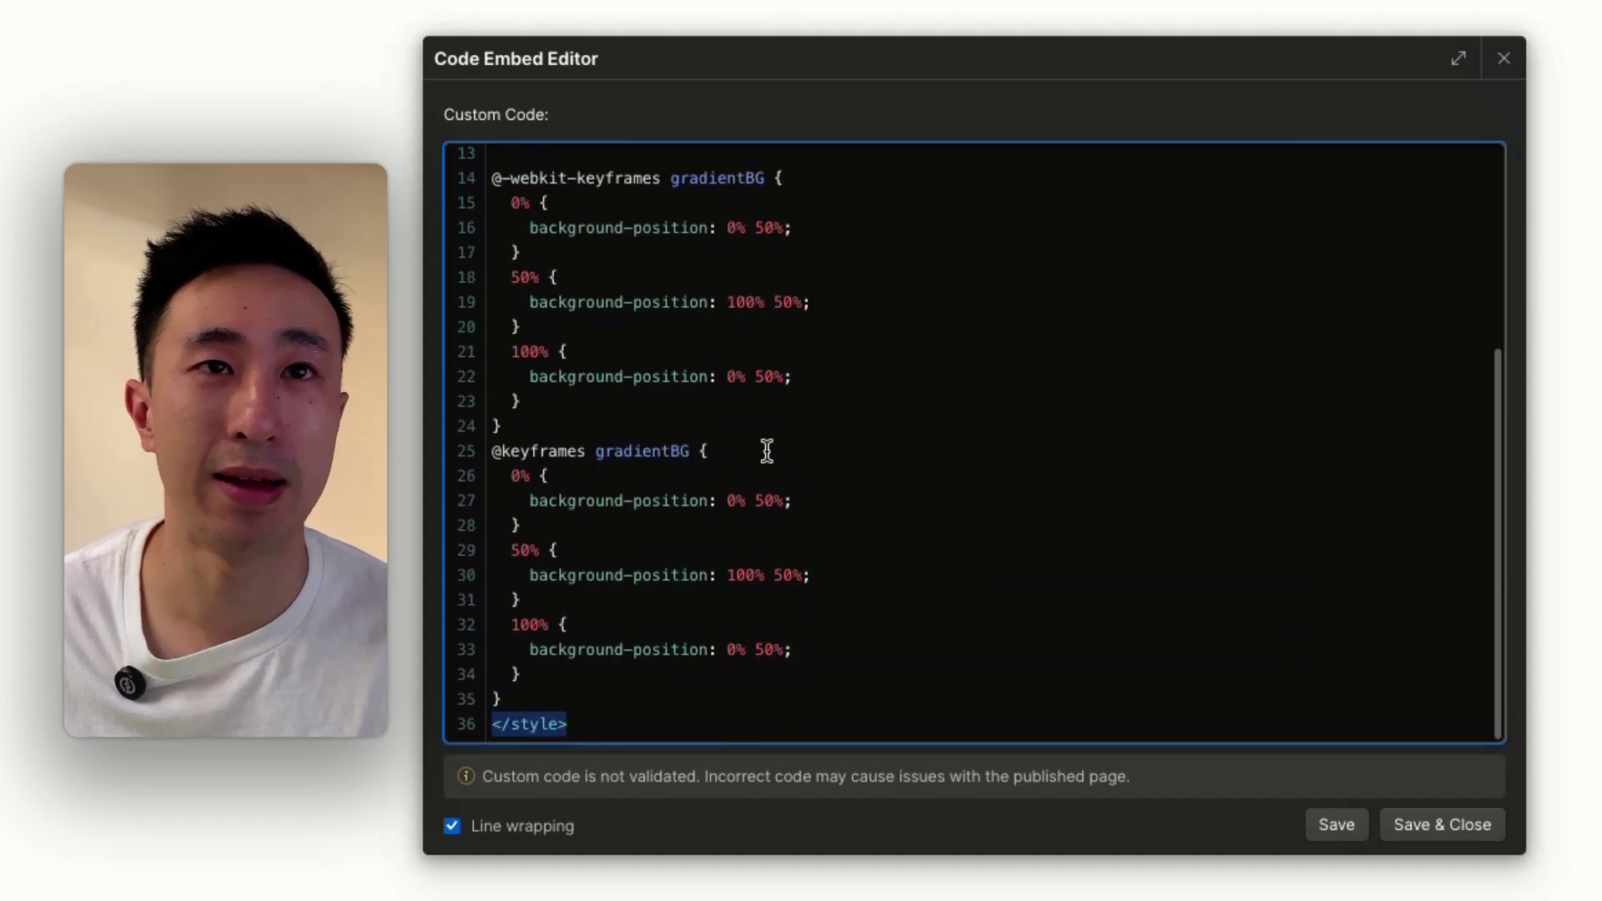
scroll(734, 367, "up", 5)
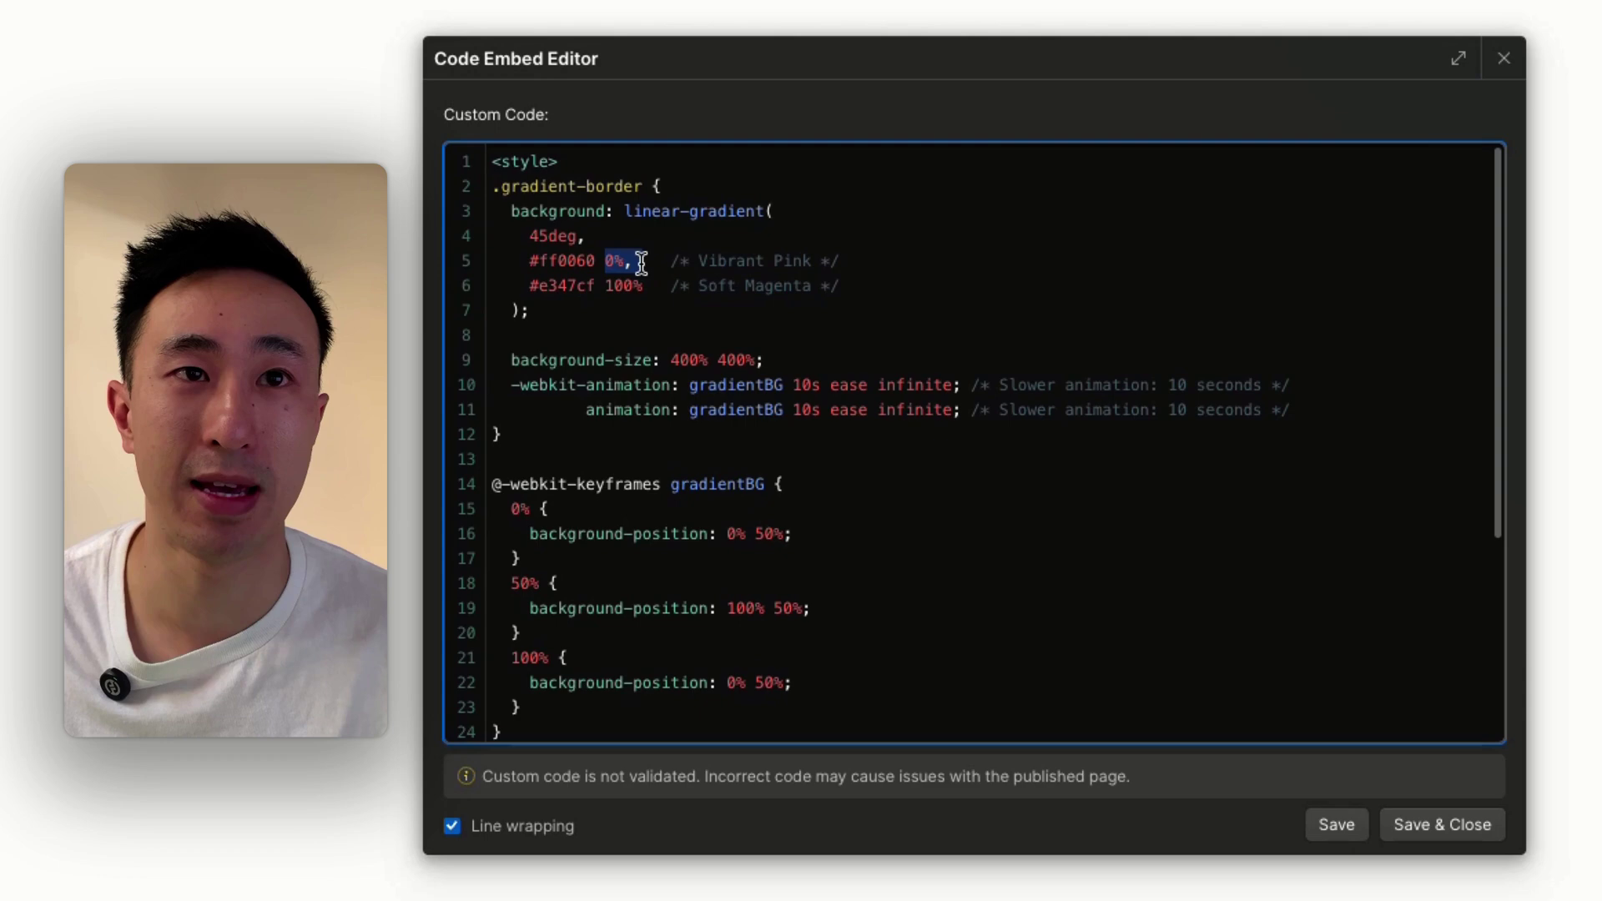
scroll(716, 296, "down", 1)
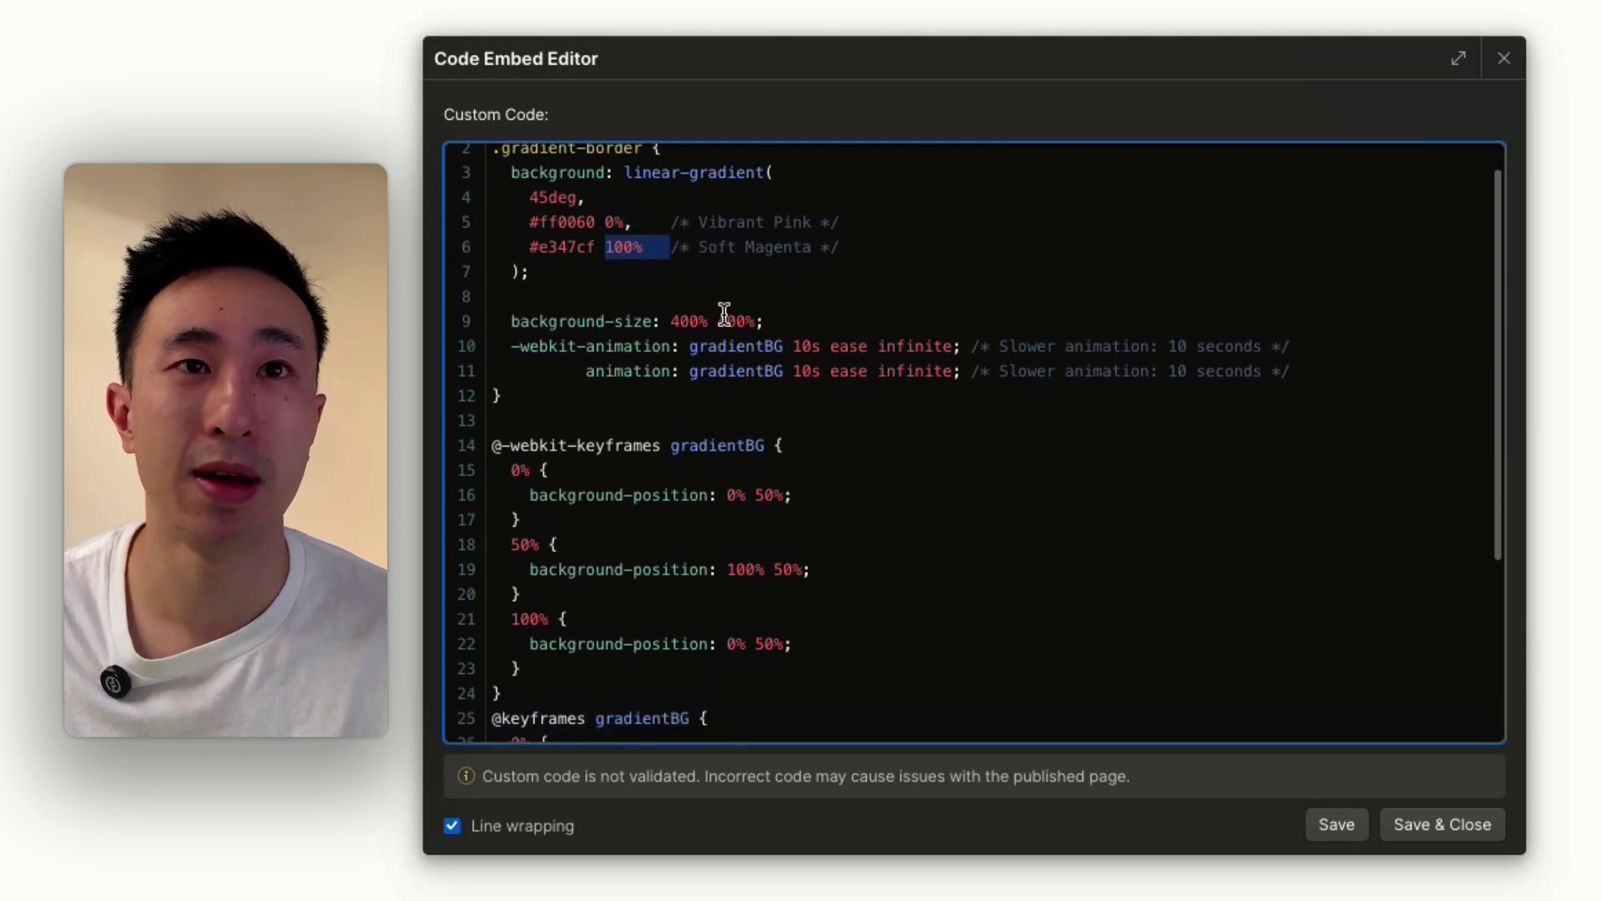
scroll(810, 226, "down", 3)
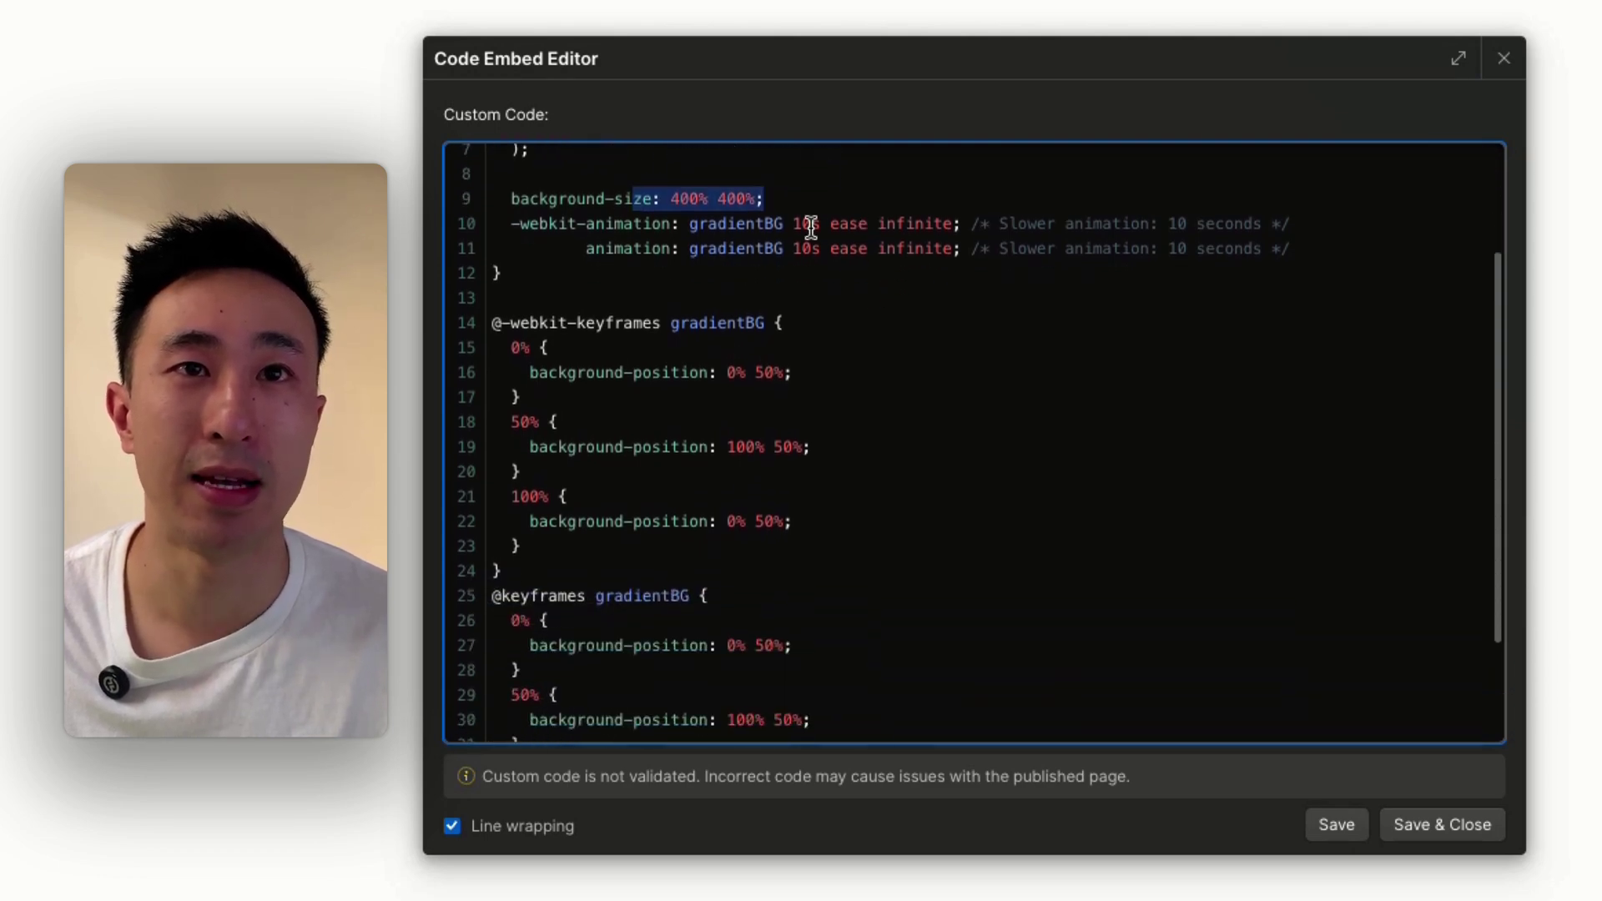
left_click_drag(791, 223, 991, 259)
scroll(701, 286, "down", 4)
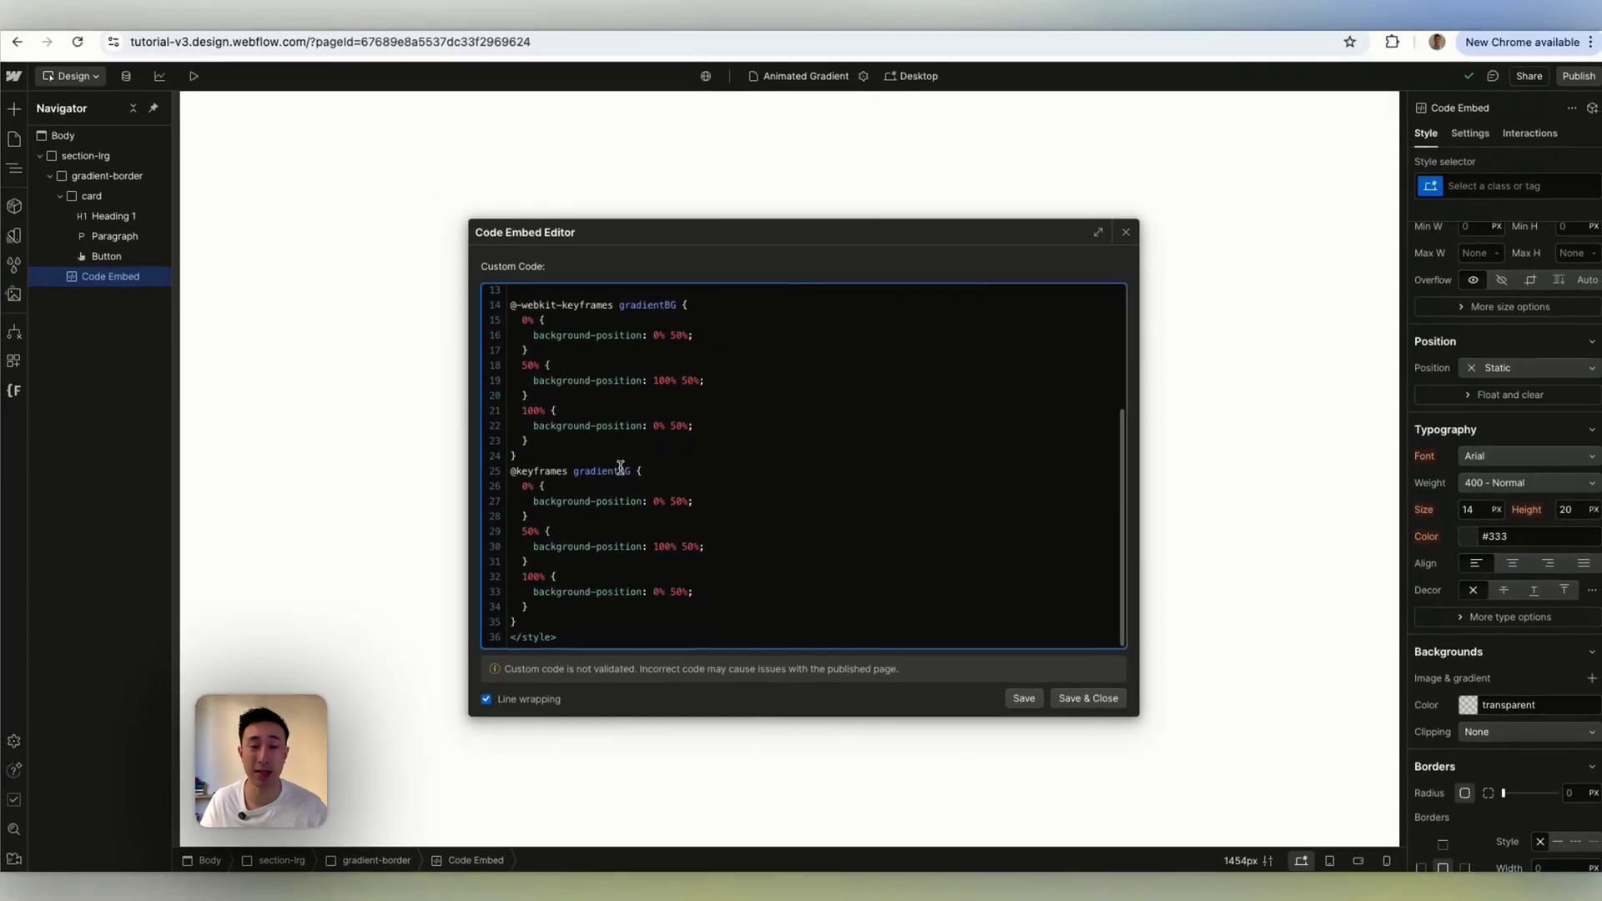
scroll(667, 448, "up", 5)
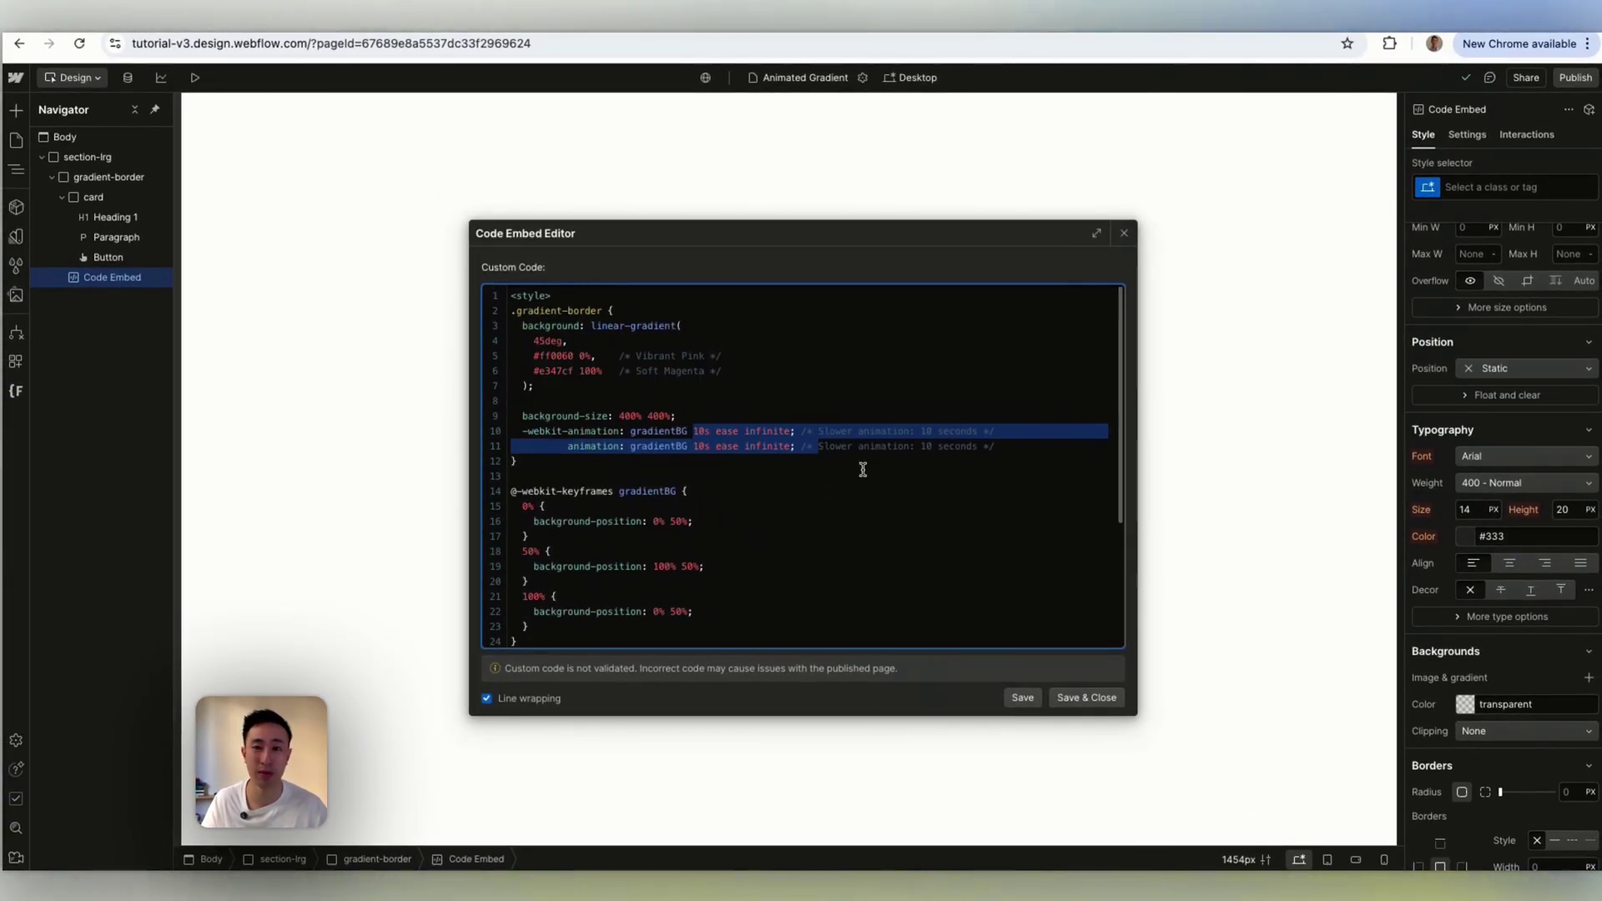
Save the embed CSS and give the gradient-border wrapper 4 px padding on every side.
left_click(1099, 697)
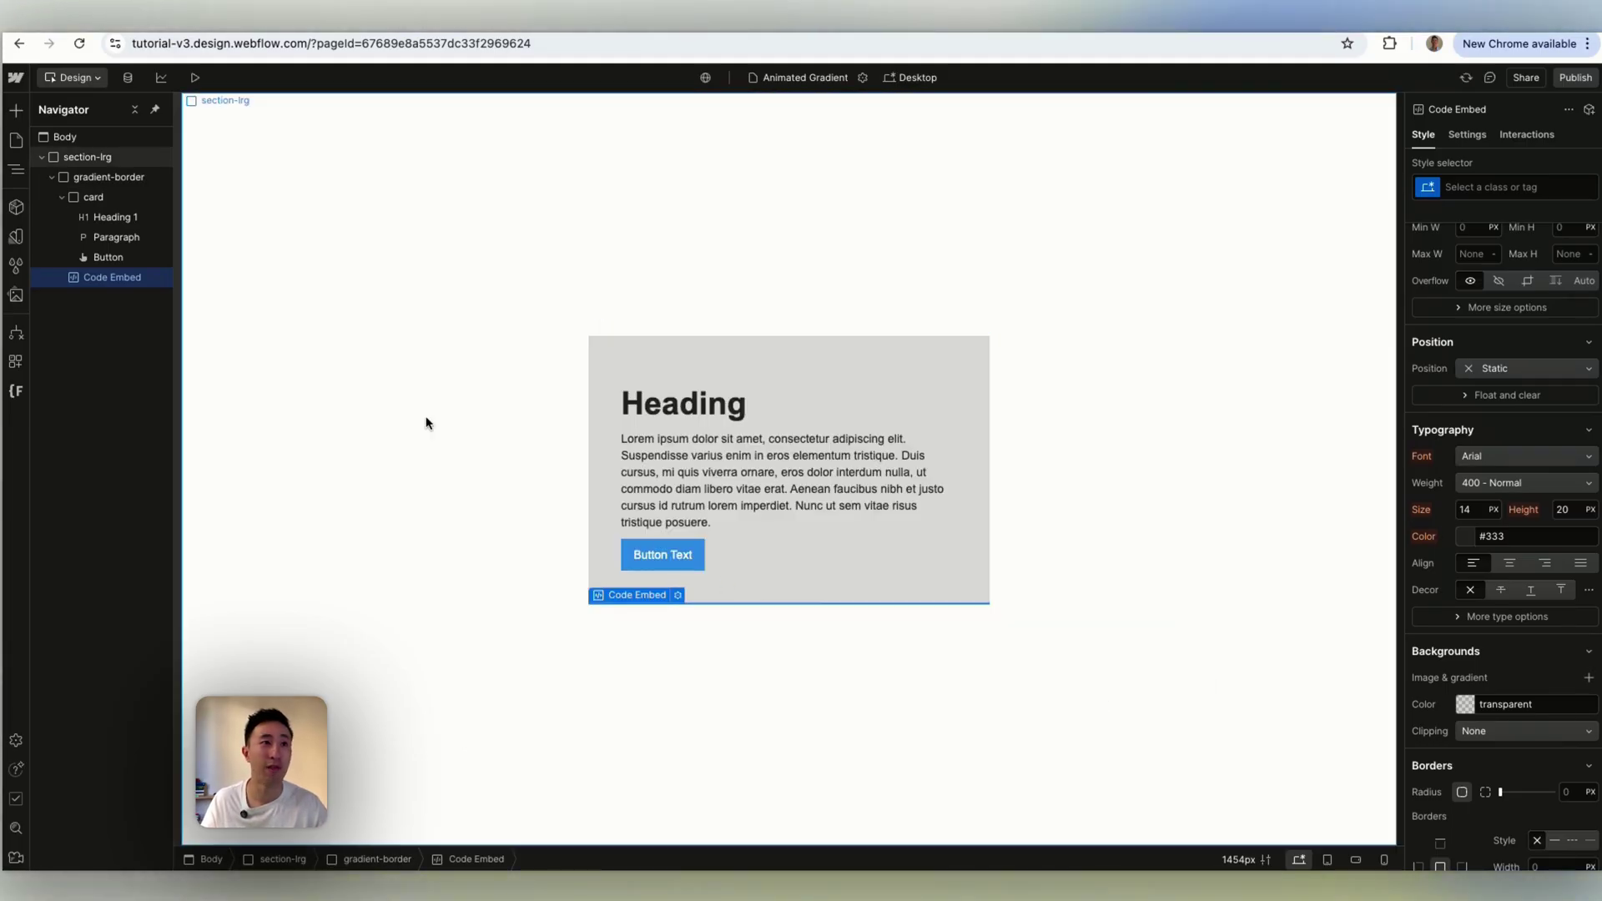
left_click(880, 355)
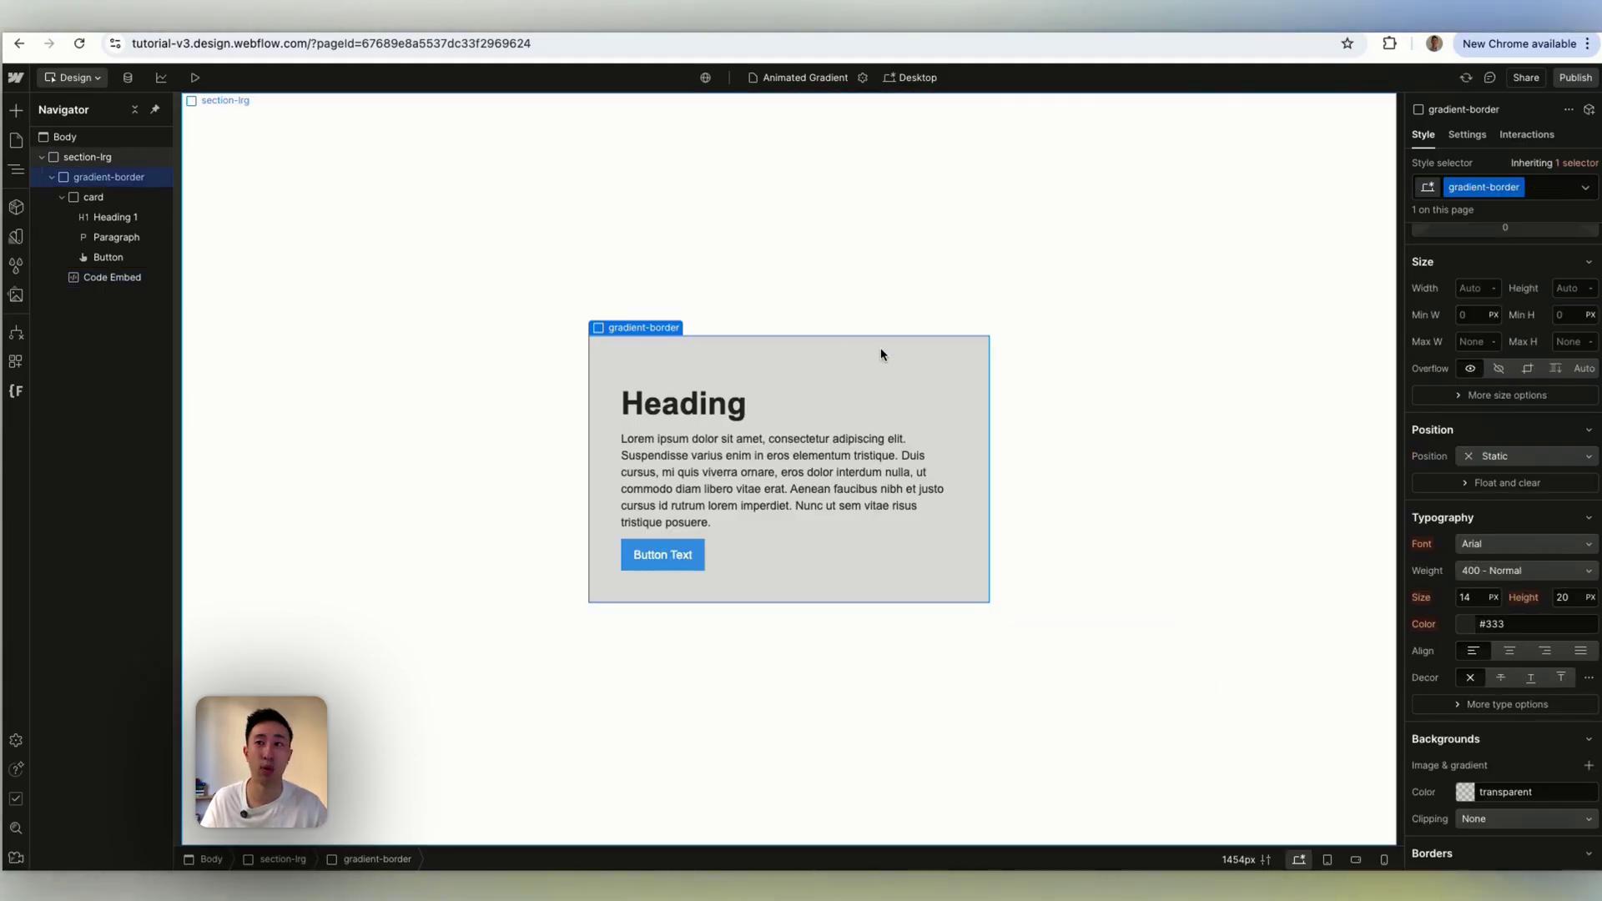
scroll(1477, 438, "up", 3)
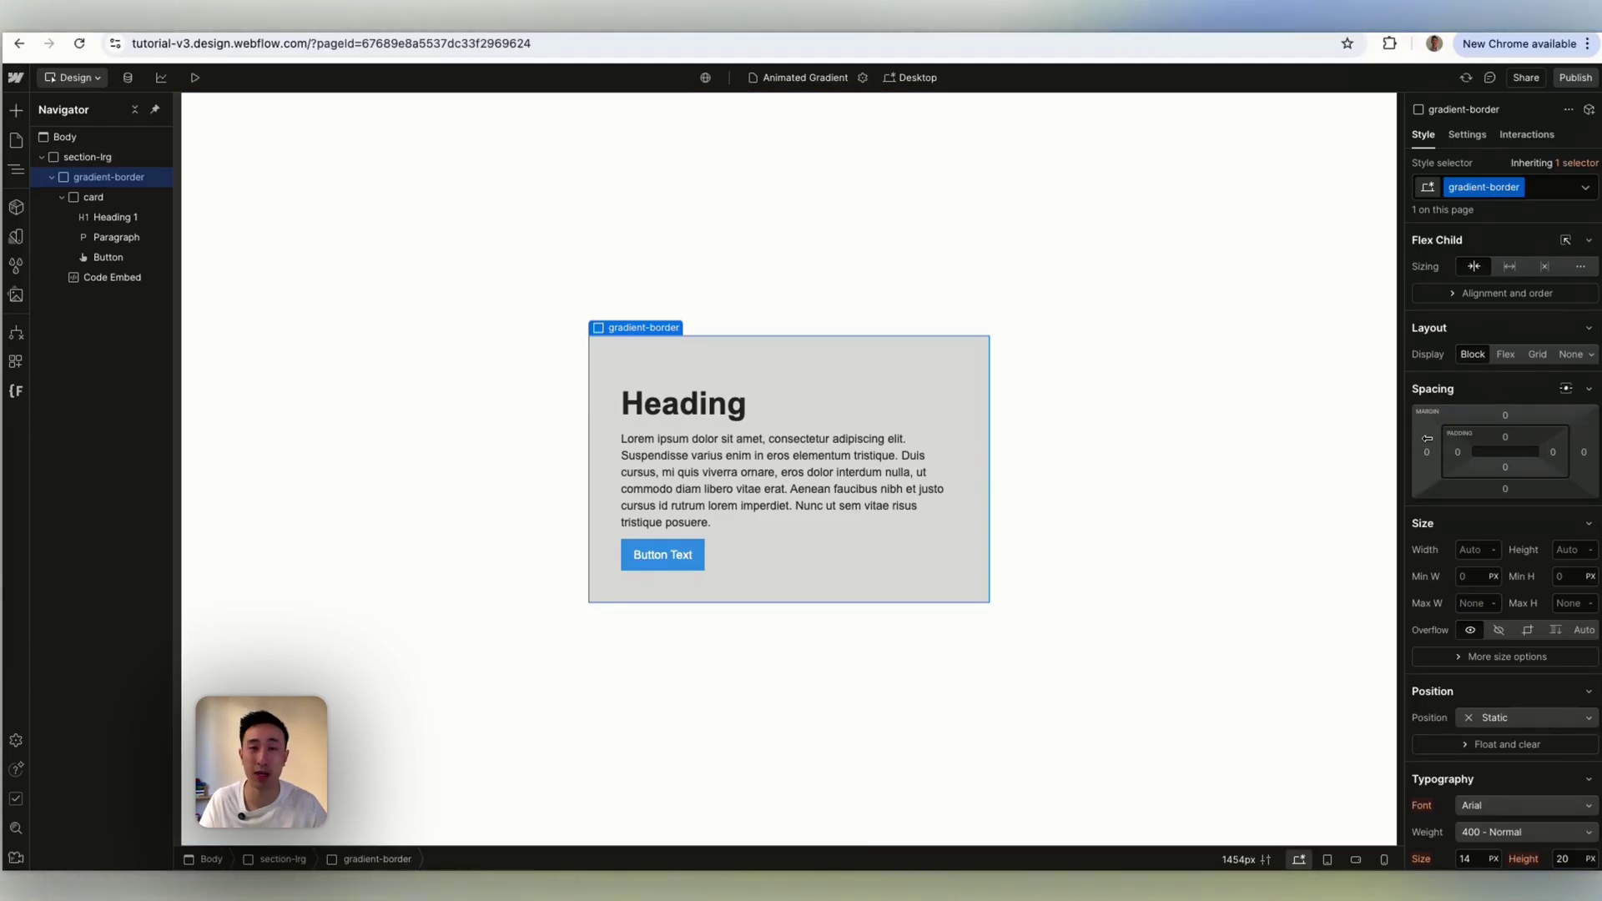
left_click_drag(1466, 451, 1461, 451)
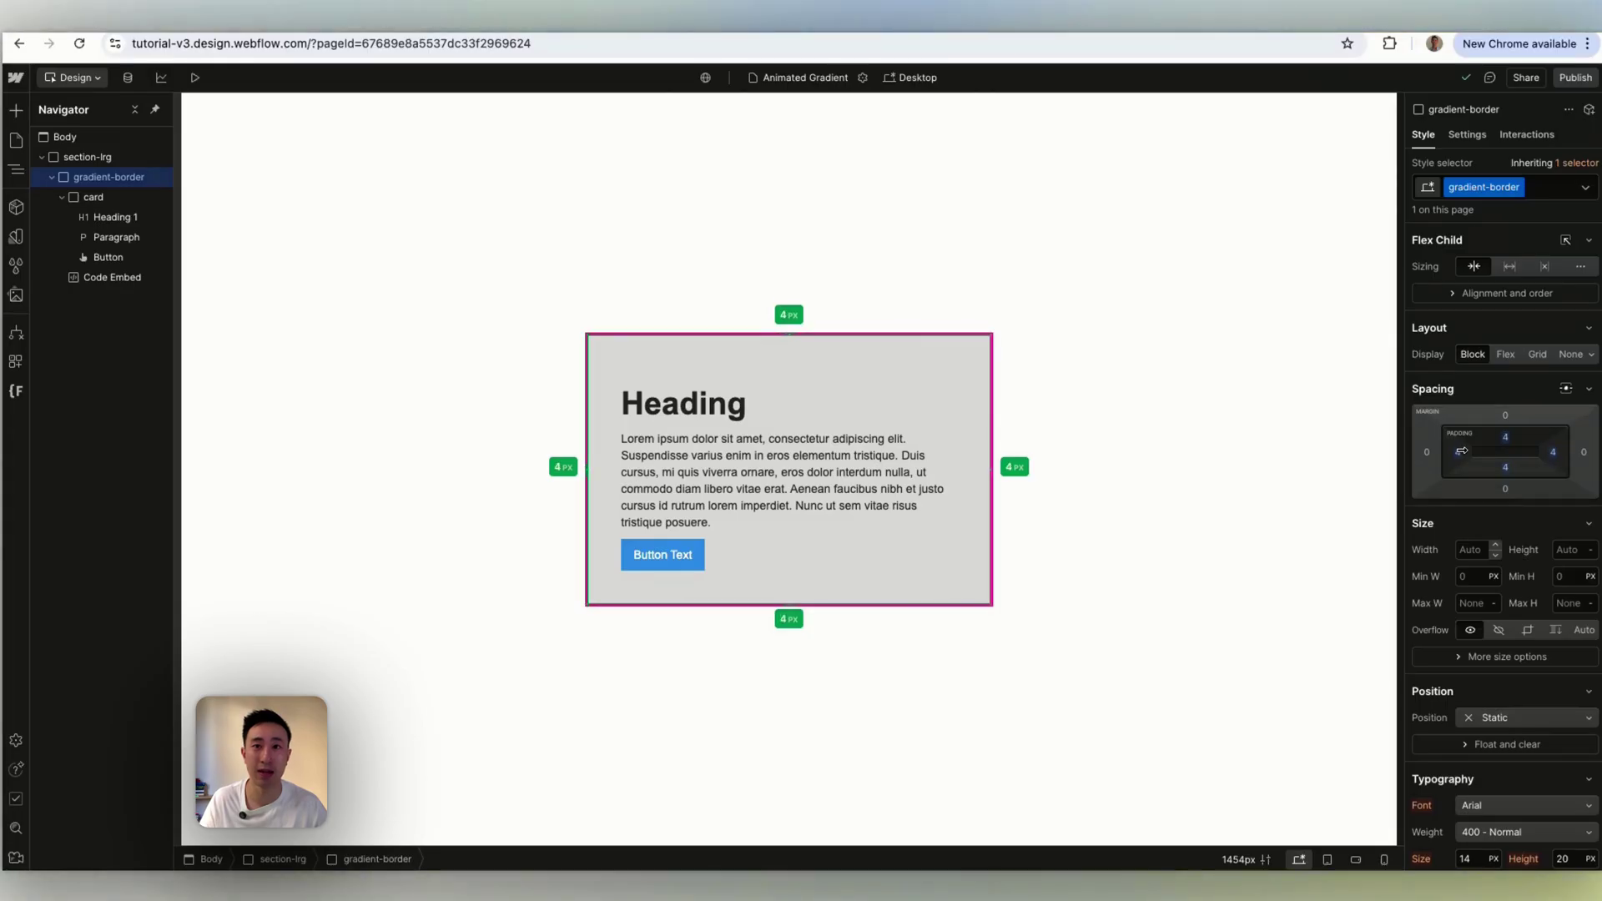
left_click_drag(1461, 450, 1462, 453)
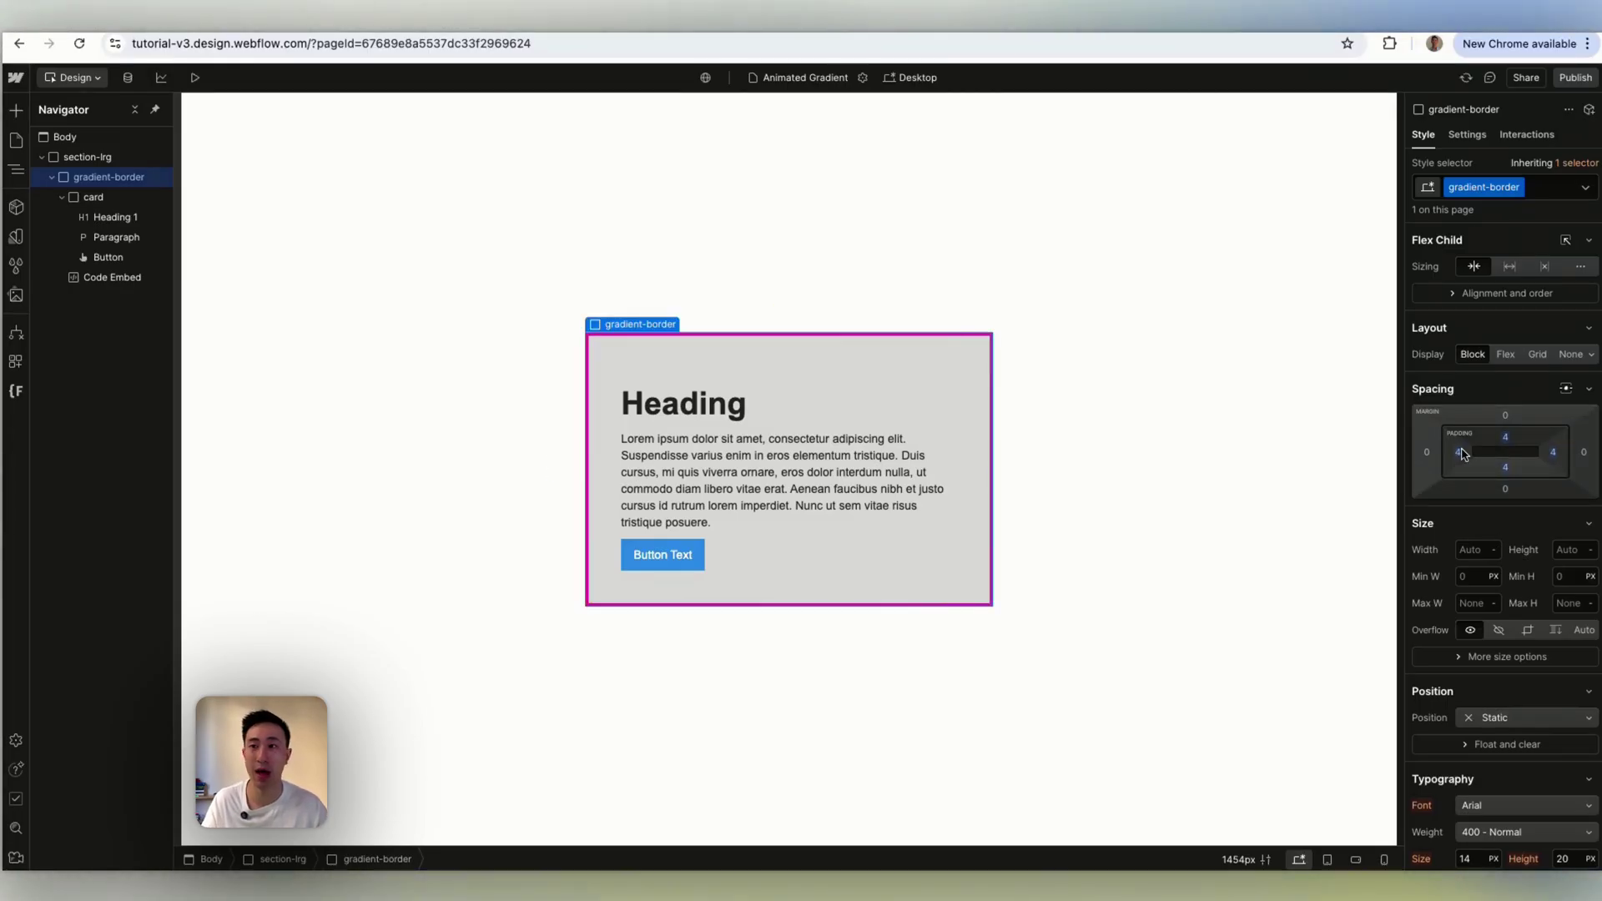
scroll(1436, 357, "down", 10)
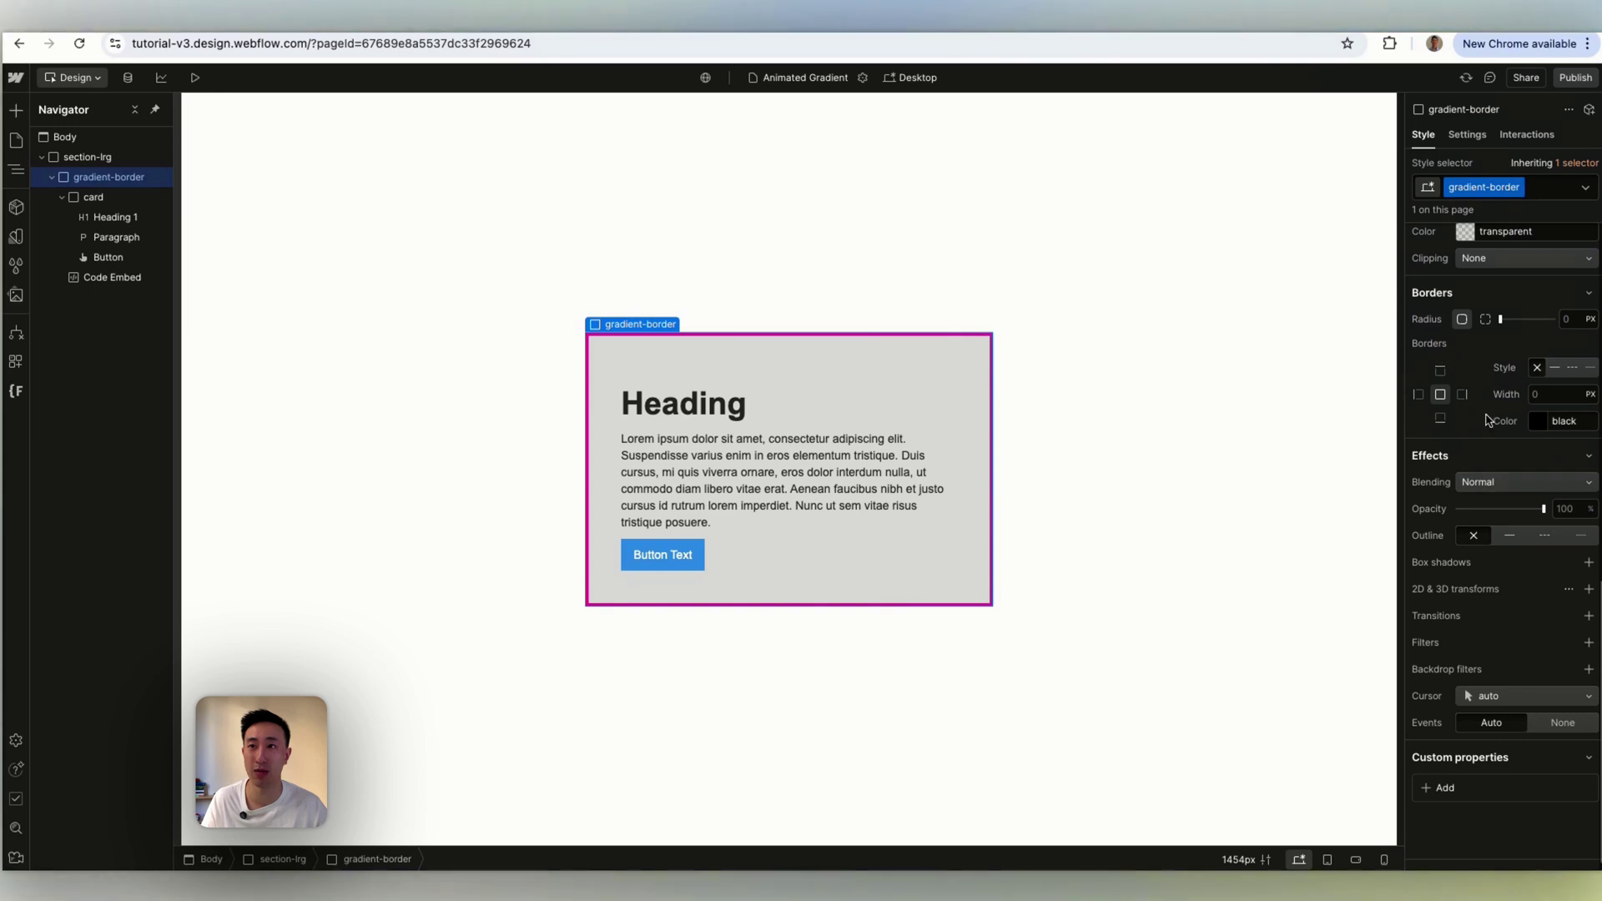
scroll(1494, 409, "up", 10)
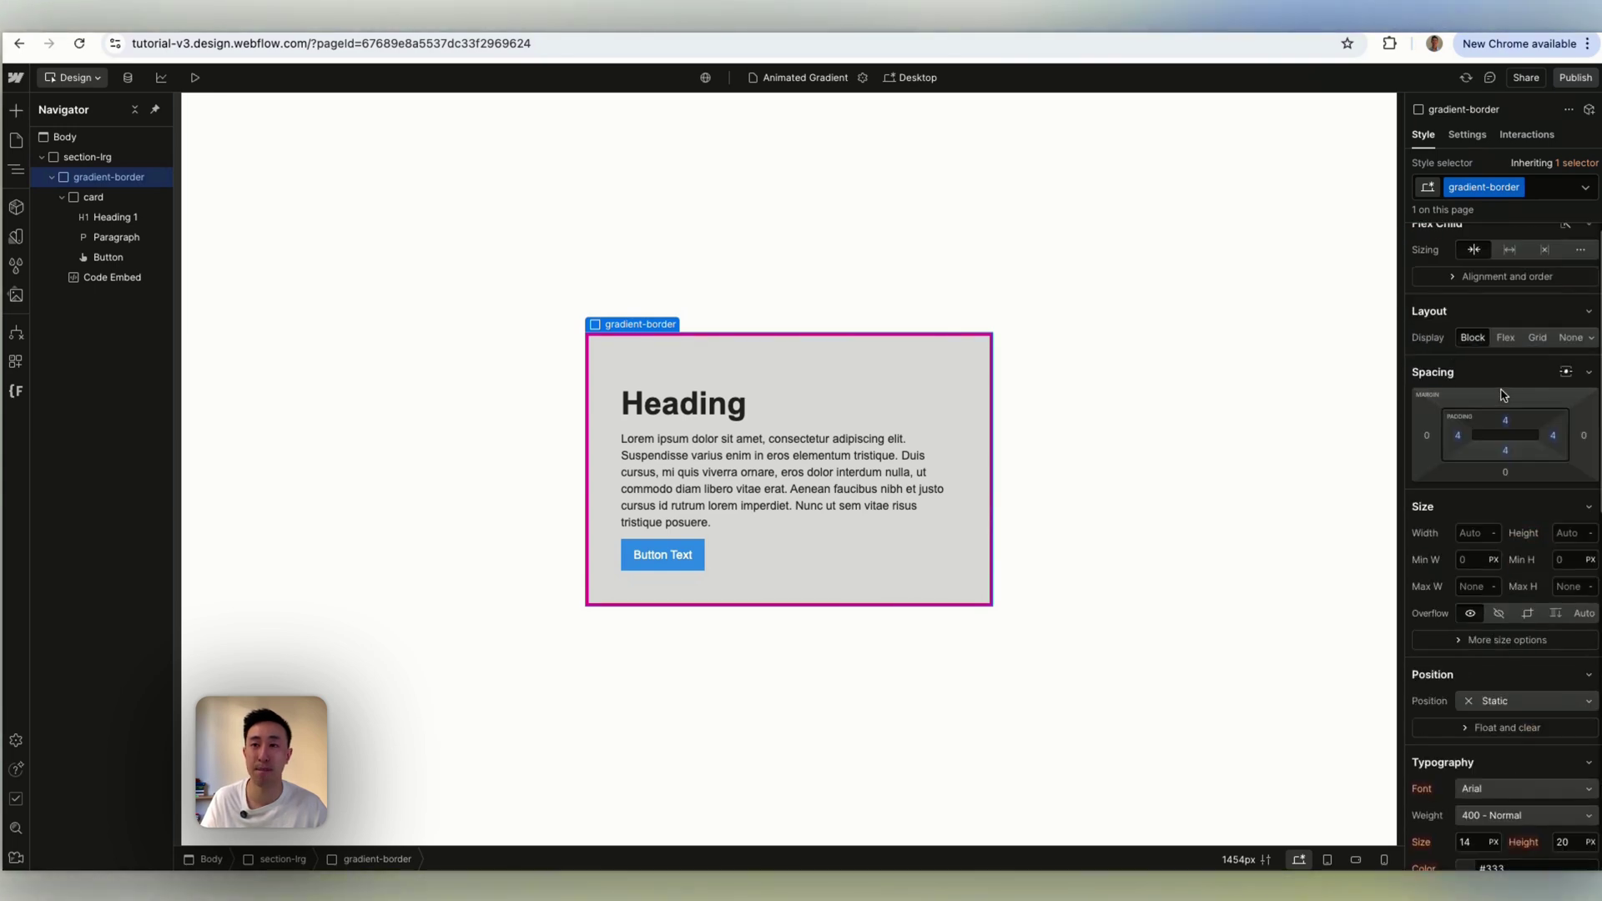
left_click(93, 197)
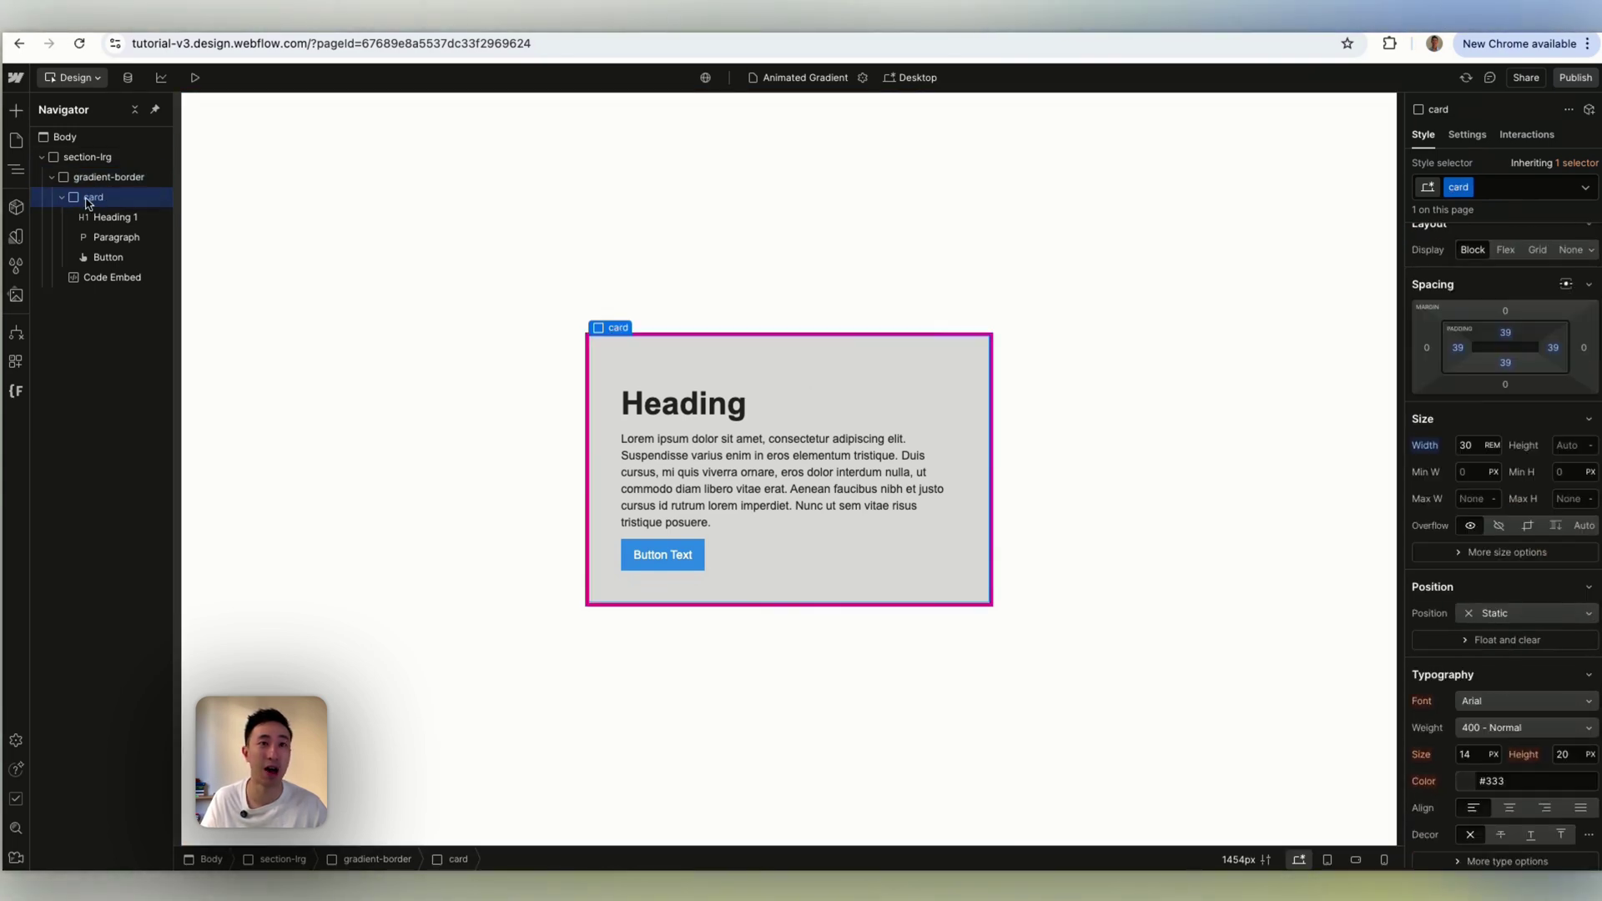
left_click(96, 178)
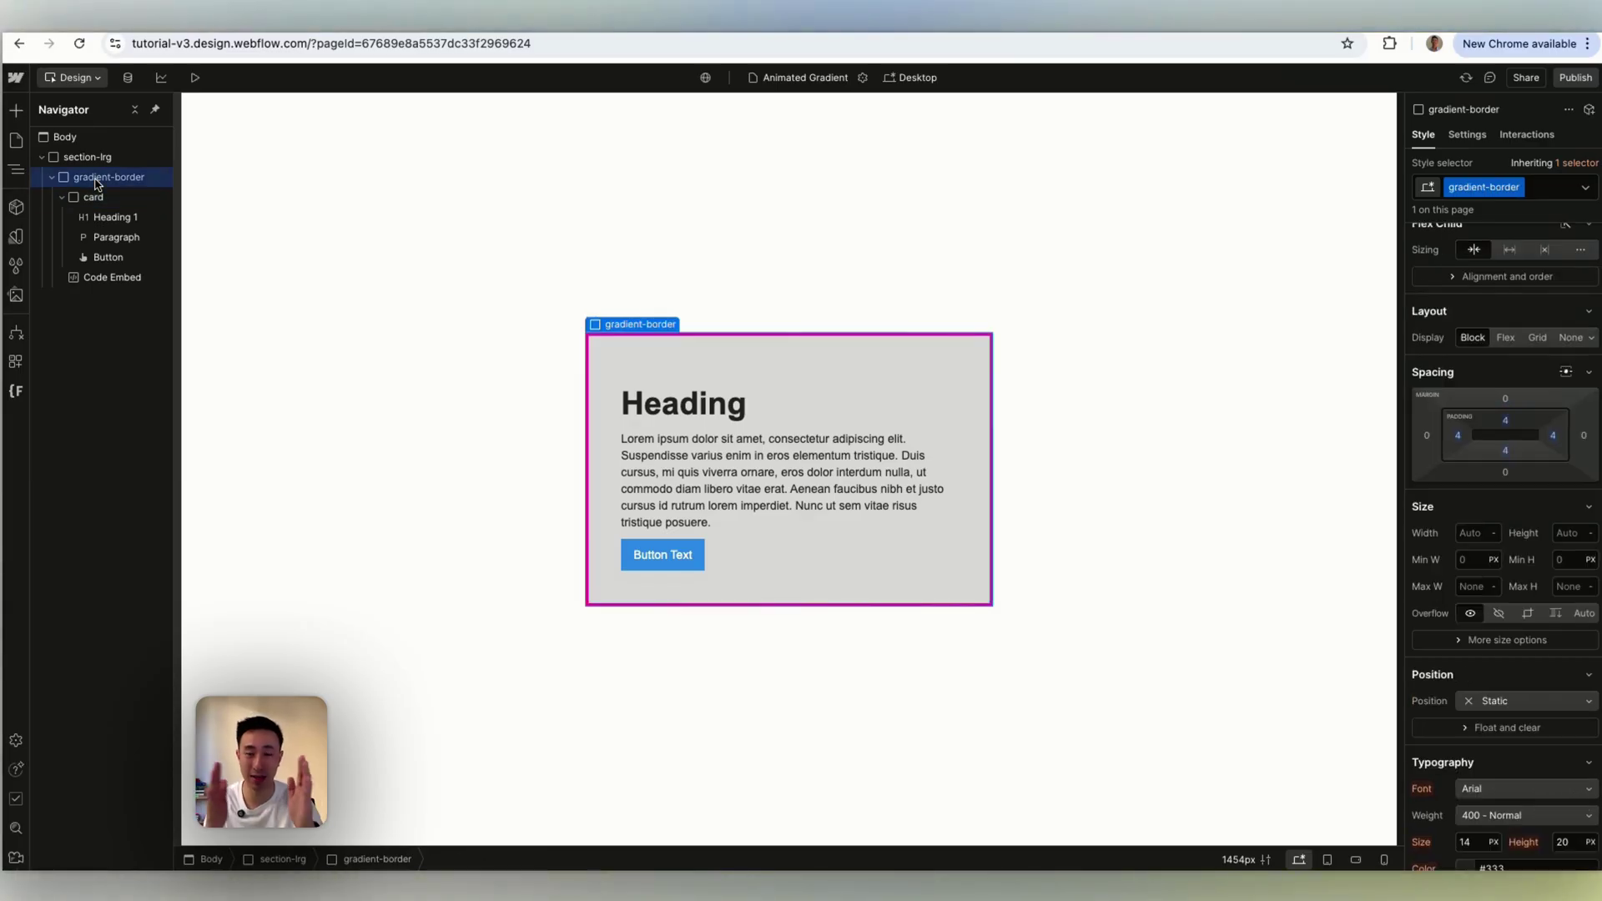
Preview the bordered card, then change the gradient's #e347cf colour stop to #000.
left_click(194, 77)
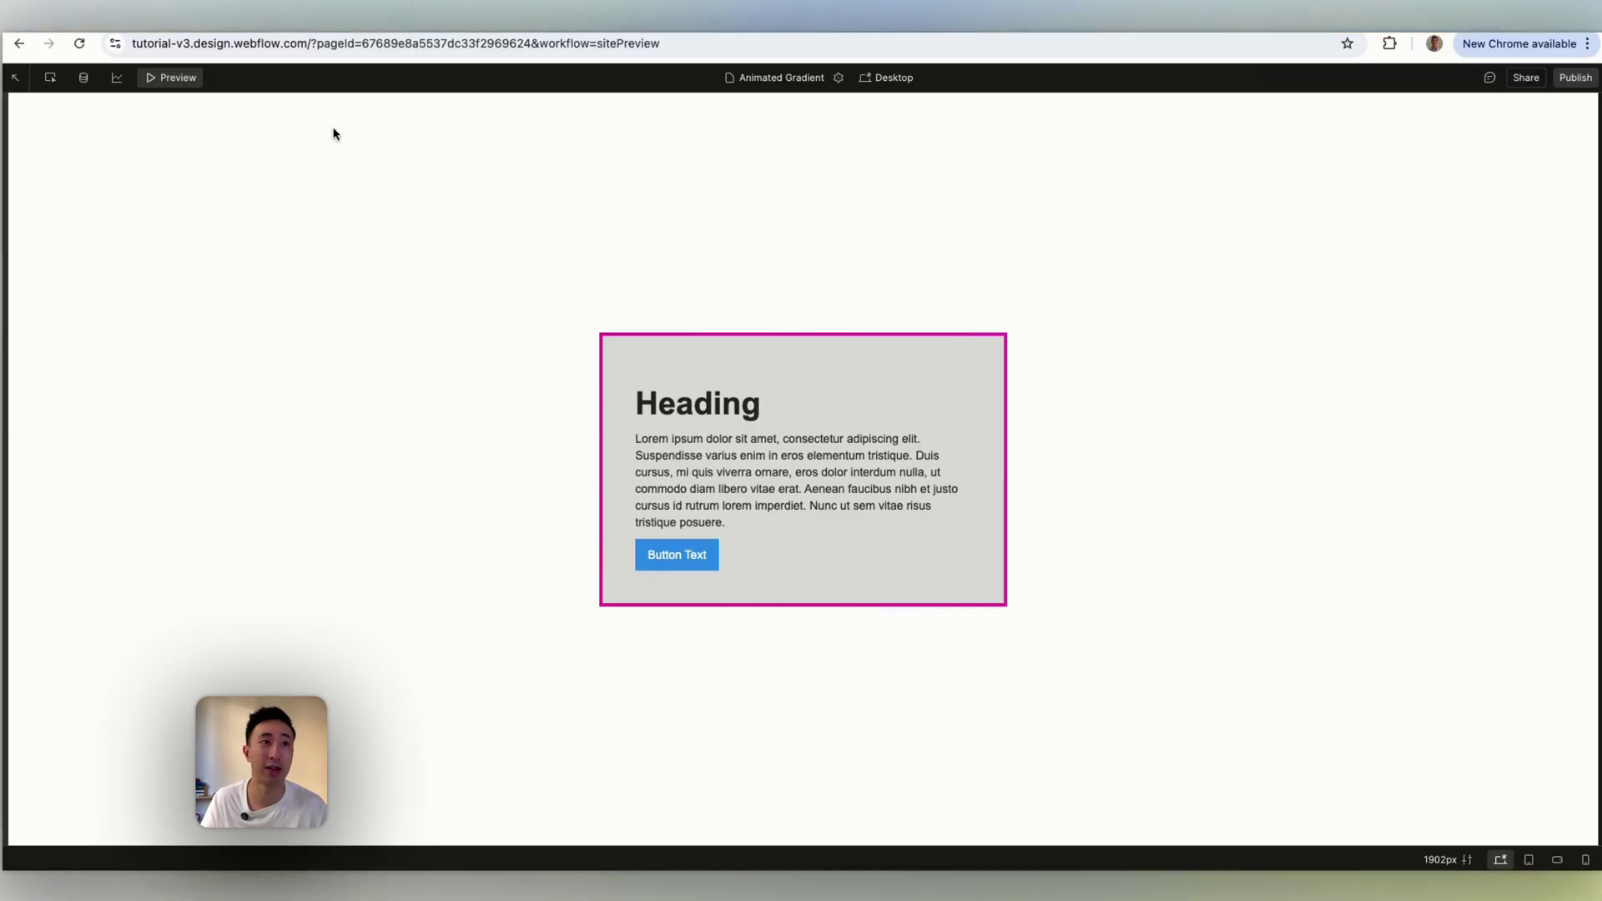
left_click(185, 78)
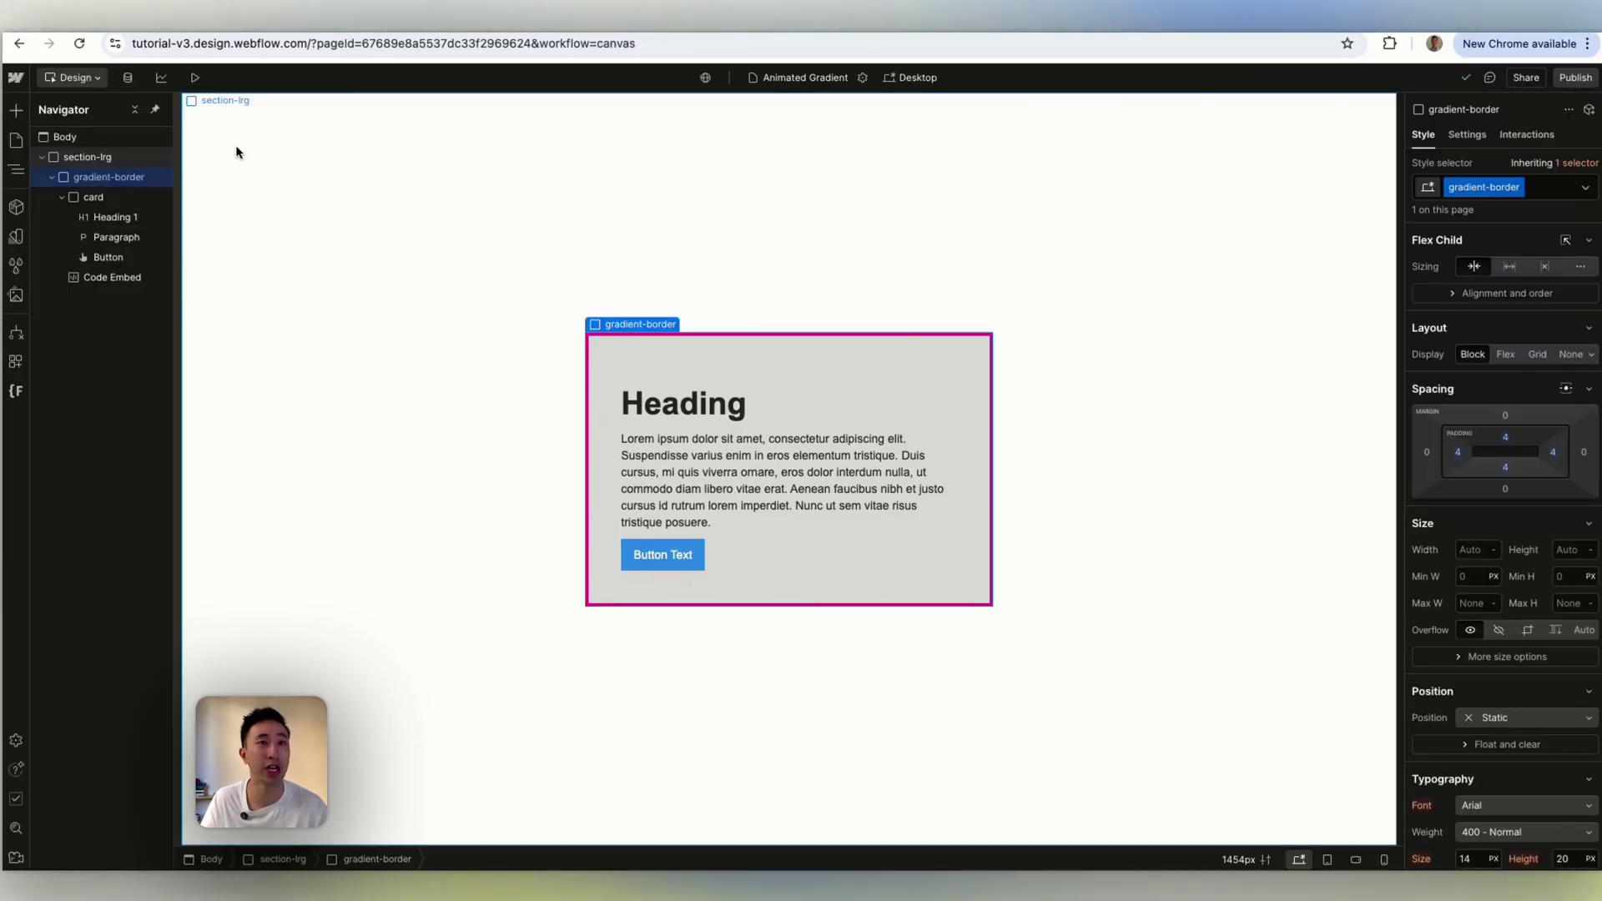
double_click(105, 278)
scroll(551, 384, "up", 3)
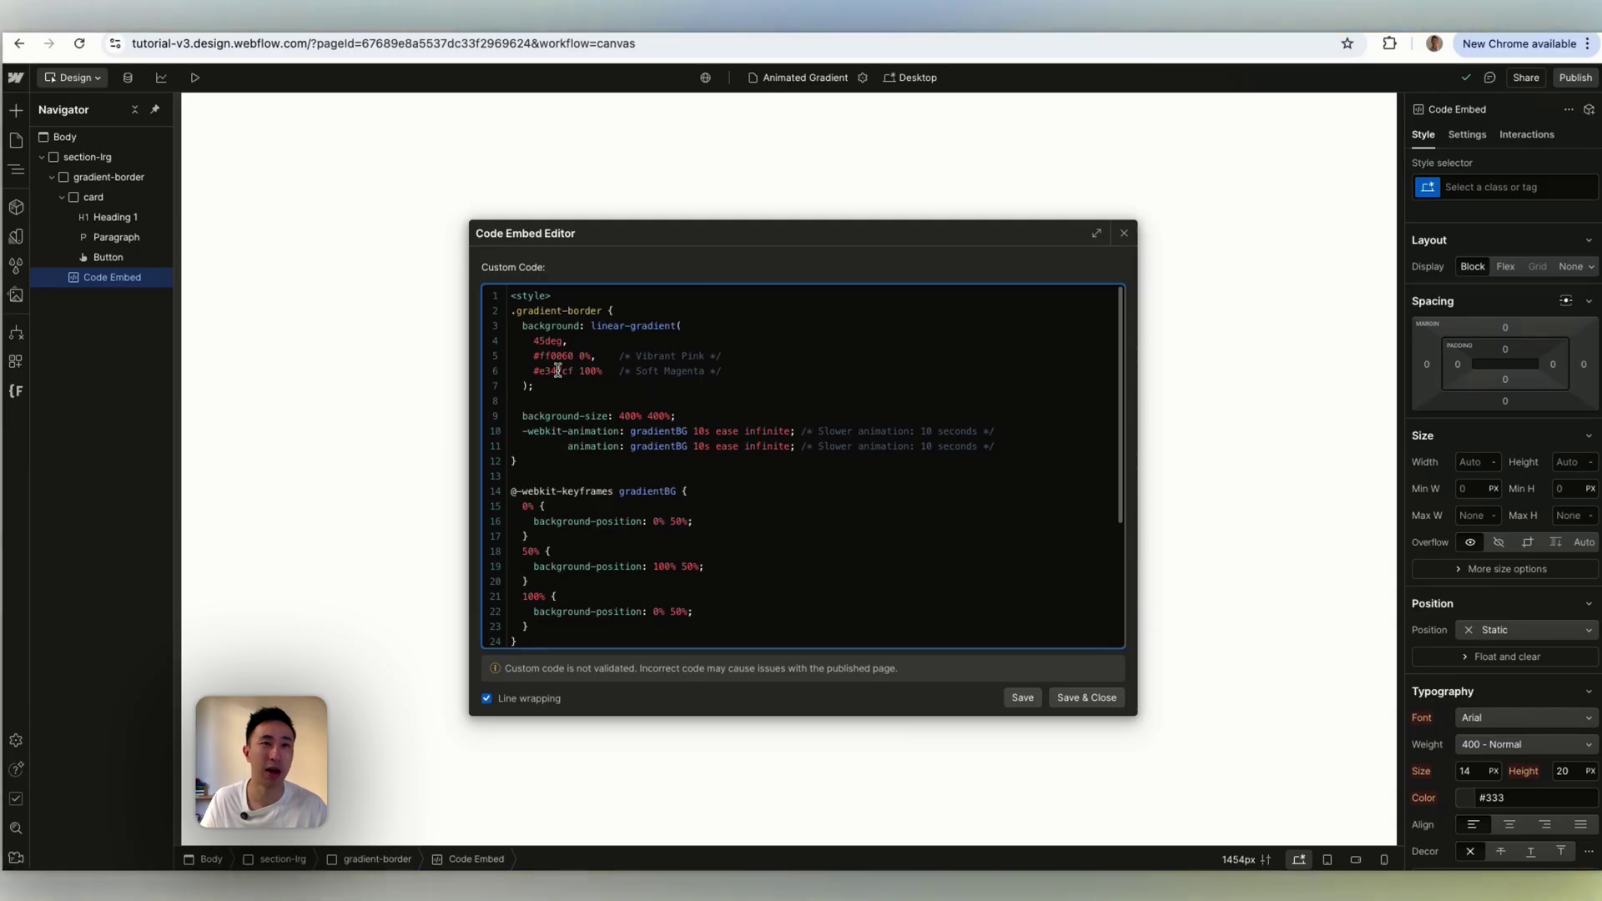
double_click(558, 371)
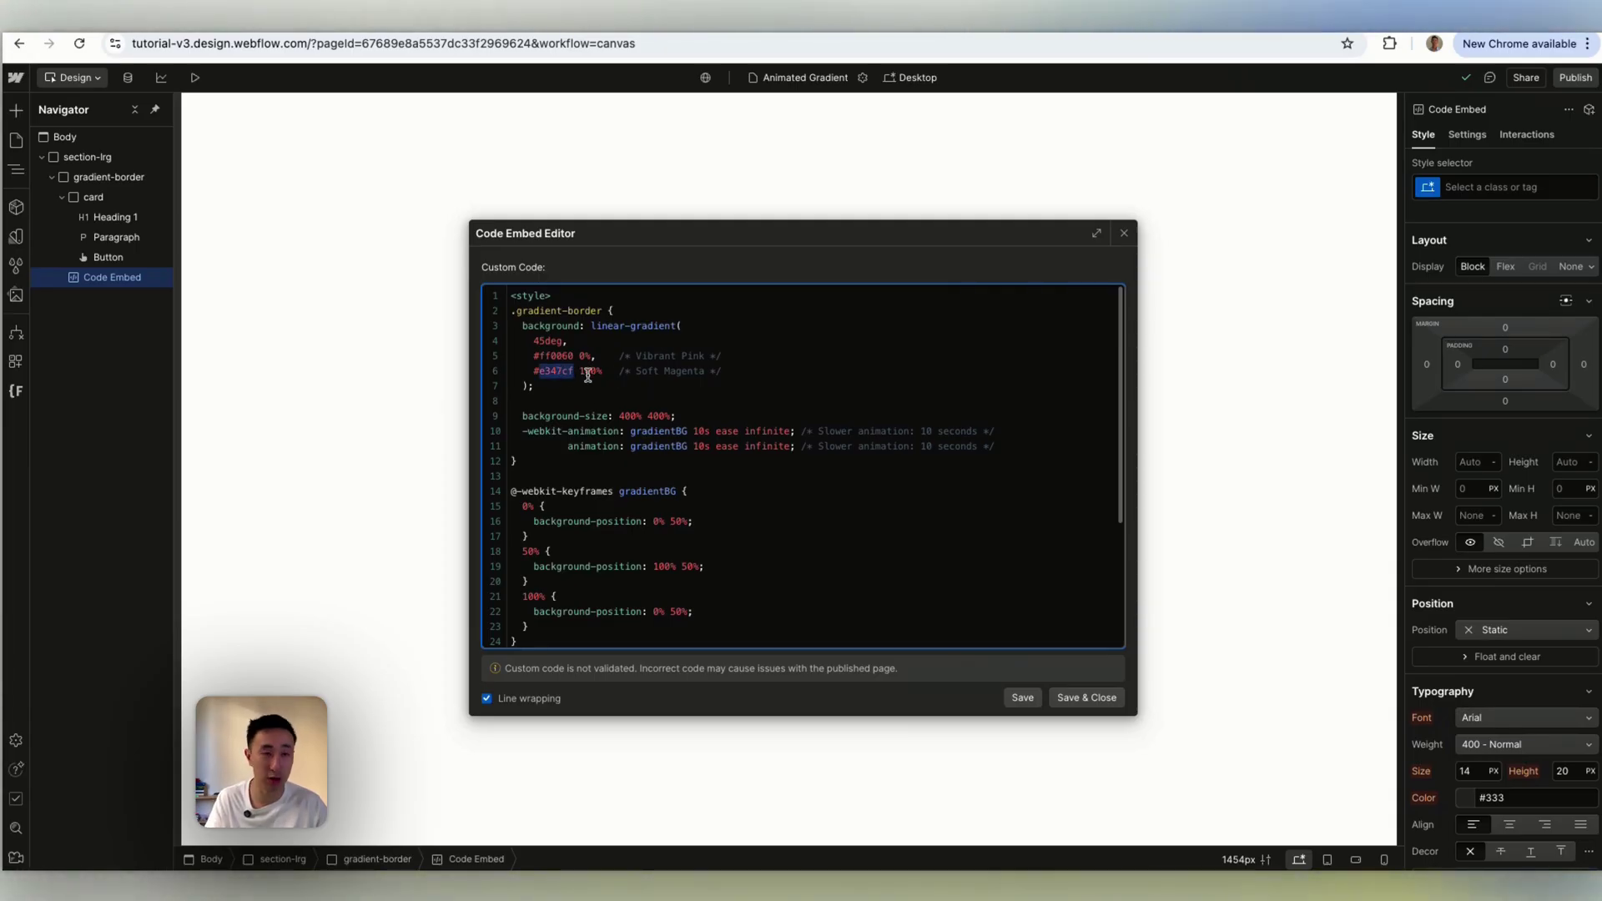
type("000")
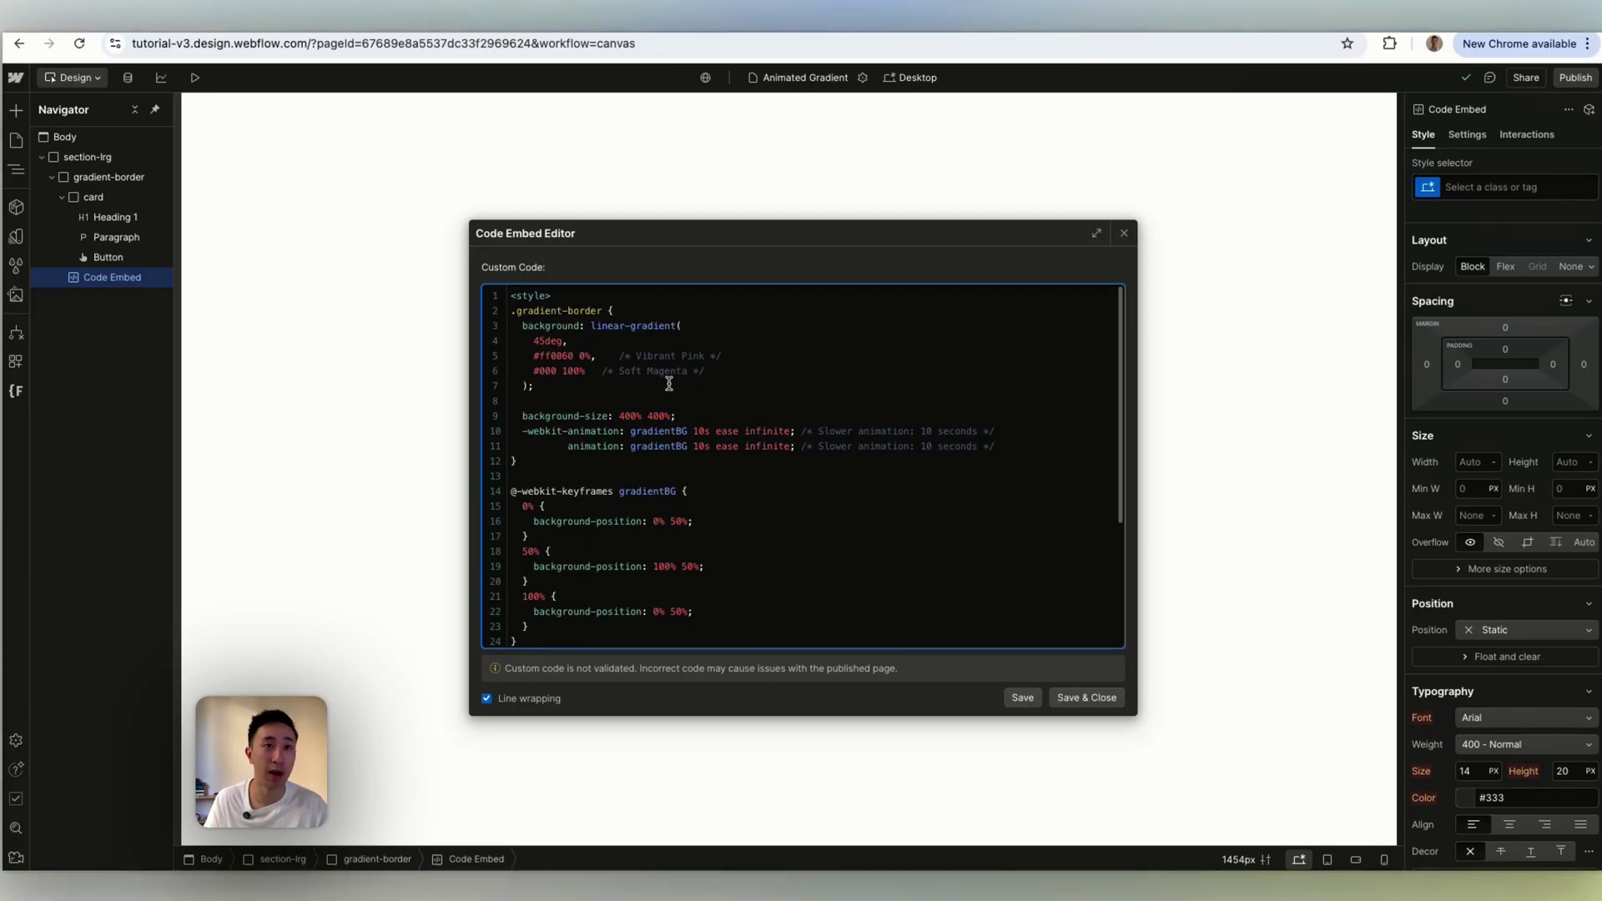
Save the #000 change and preview the pink-to-black border.
left_click(1090, 698)
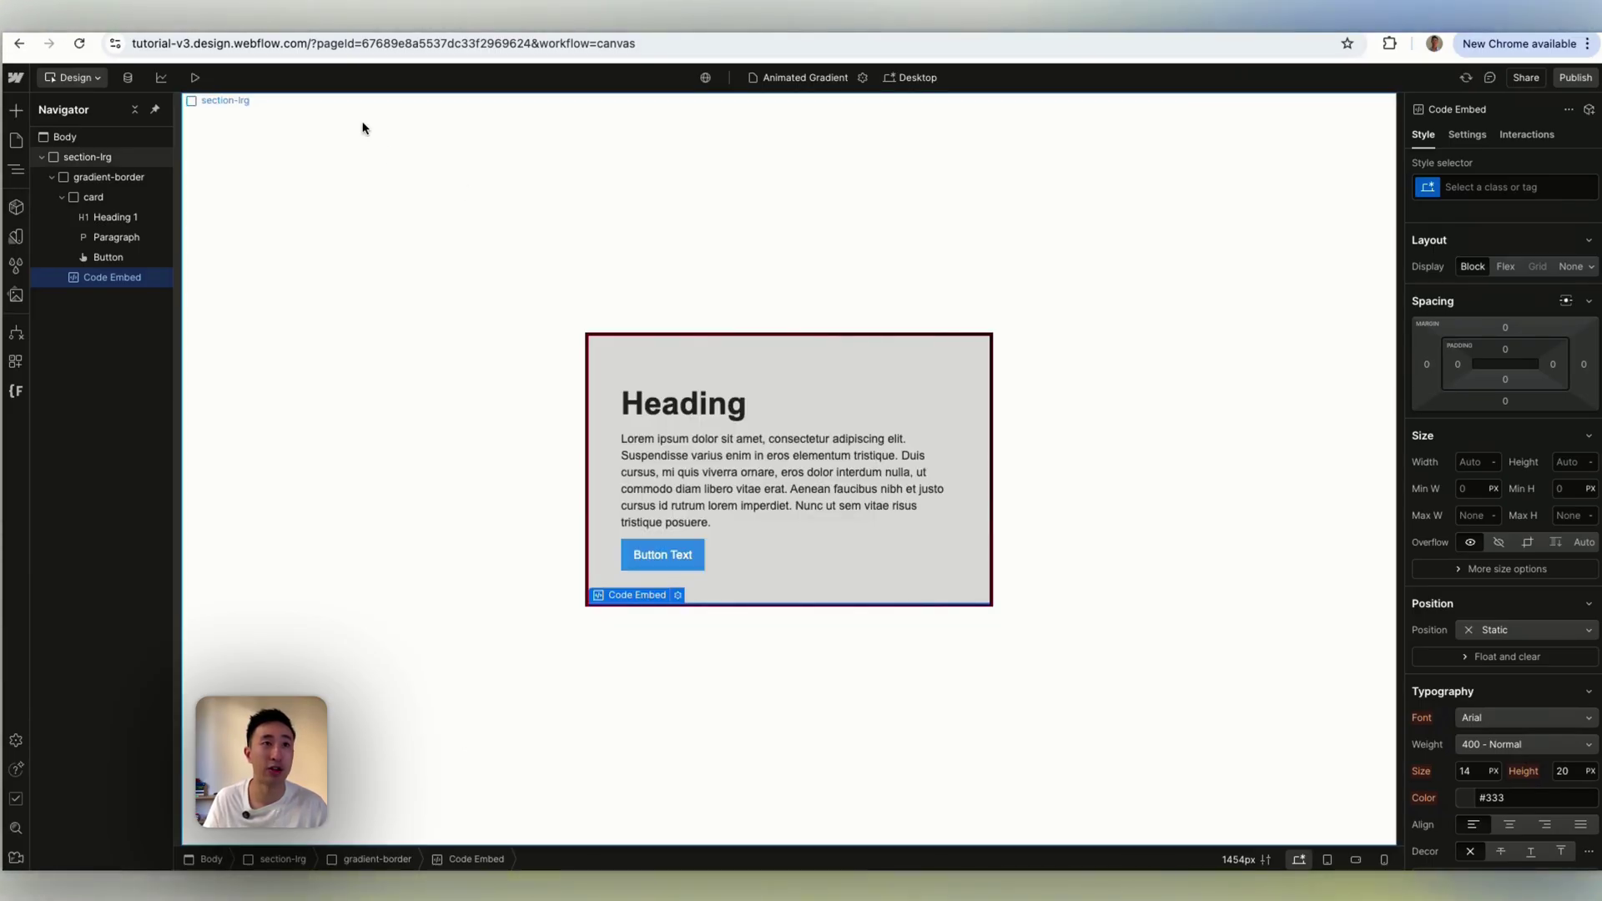
left_click(197, 78)
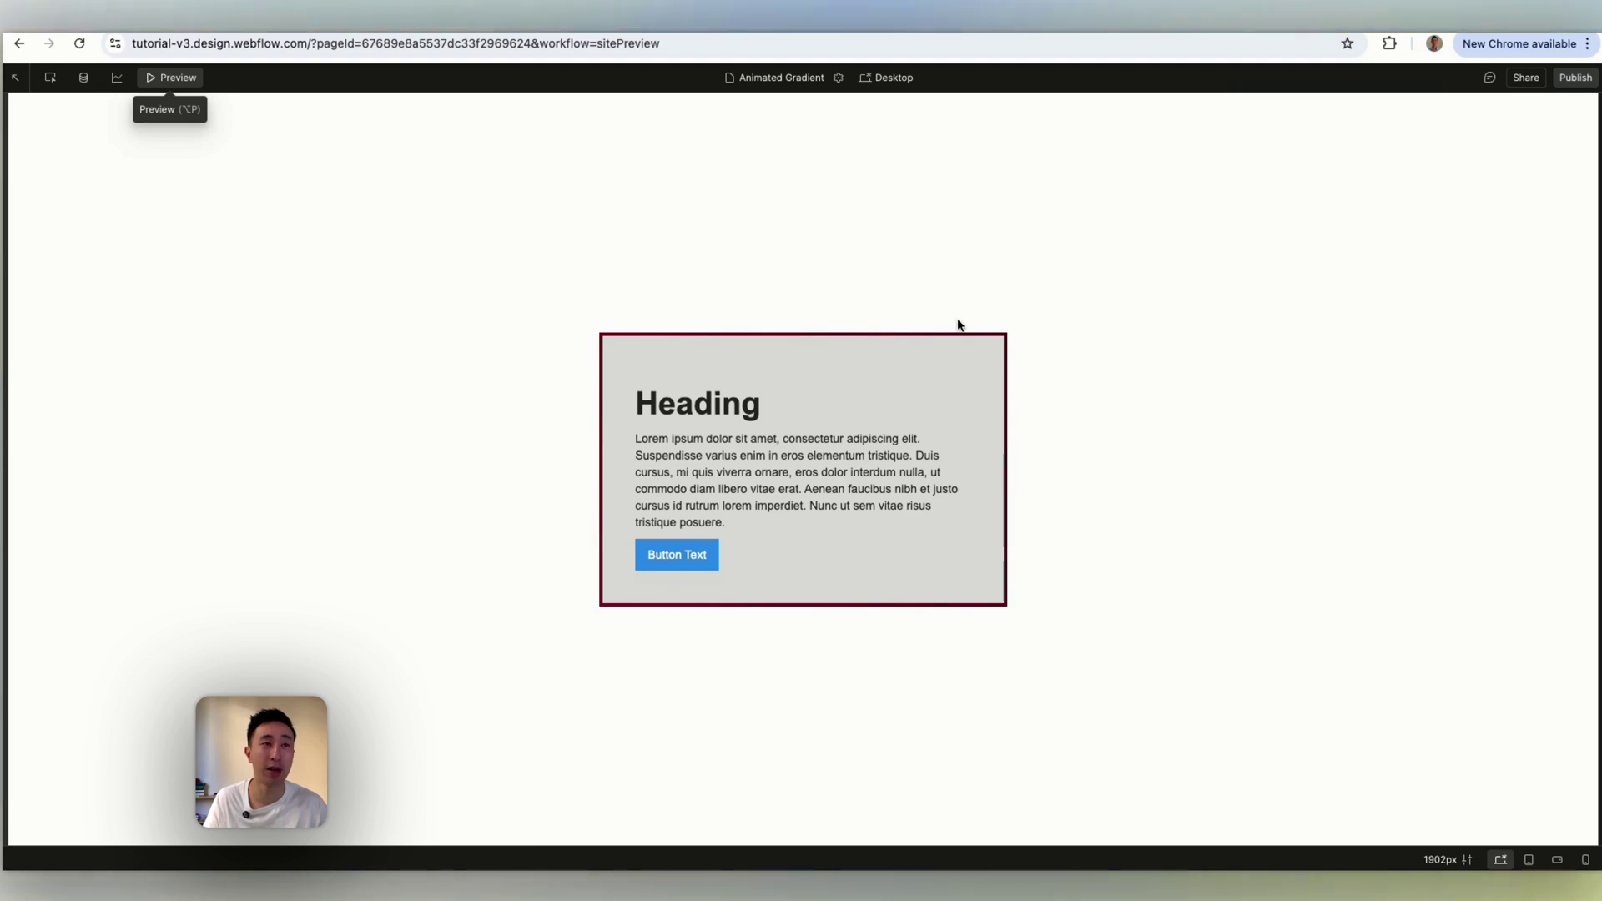
left_click(170, 79)
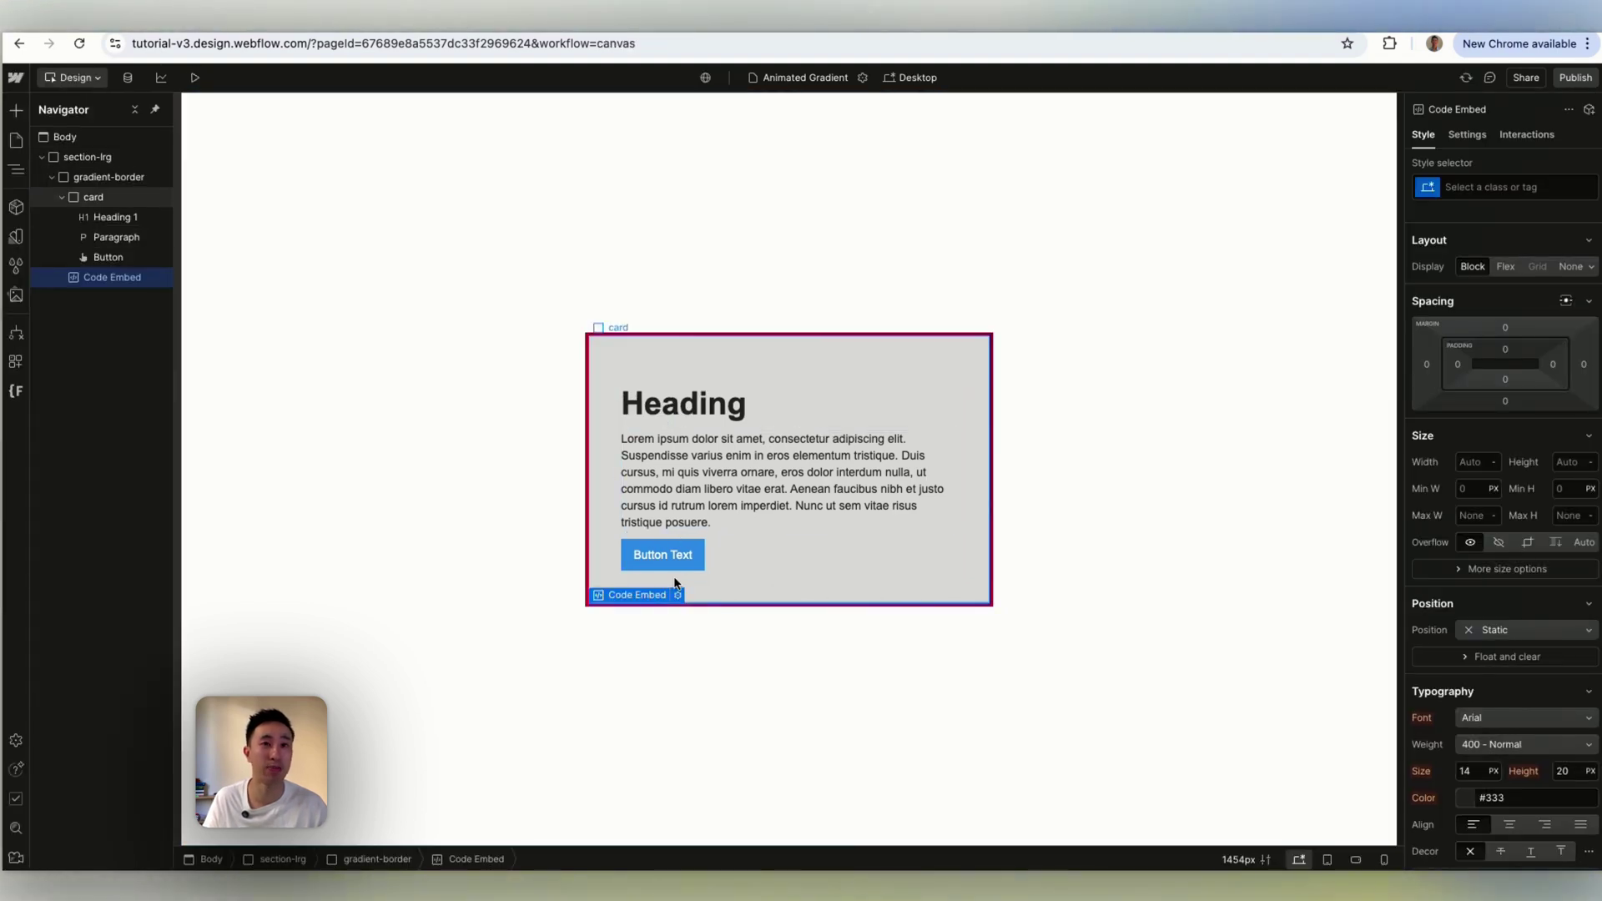
Add a white #ffffff 50% stop between #ff0060 and #000 in the gradient CSS.
left_click(677, 596)
scroll(534, 359, "up", 5)
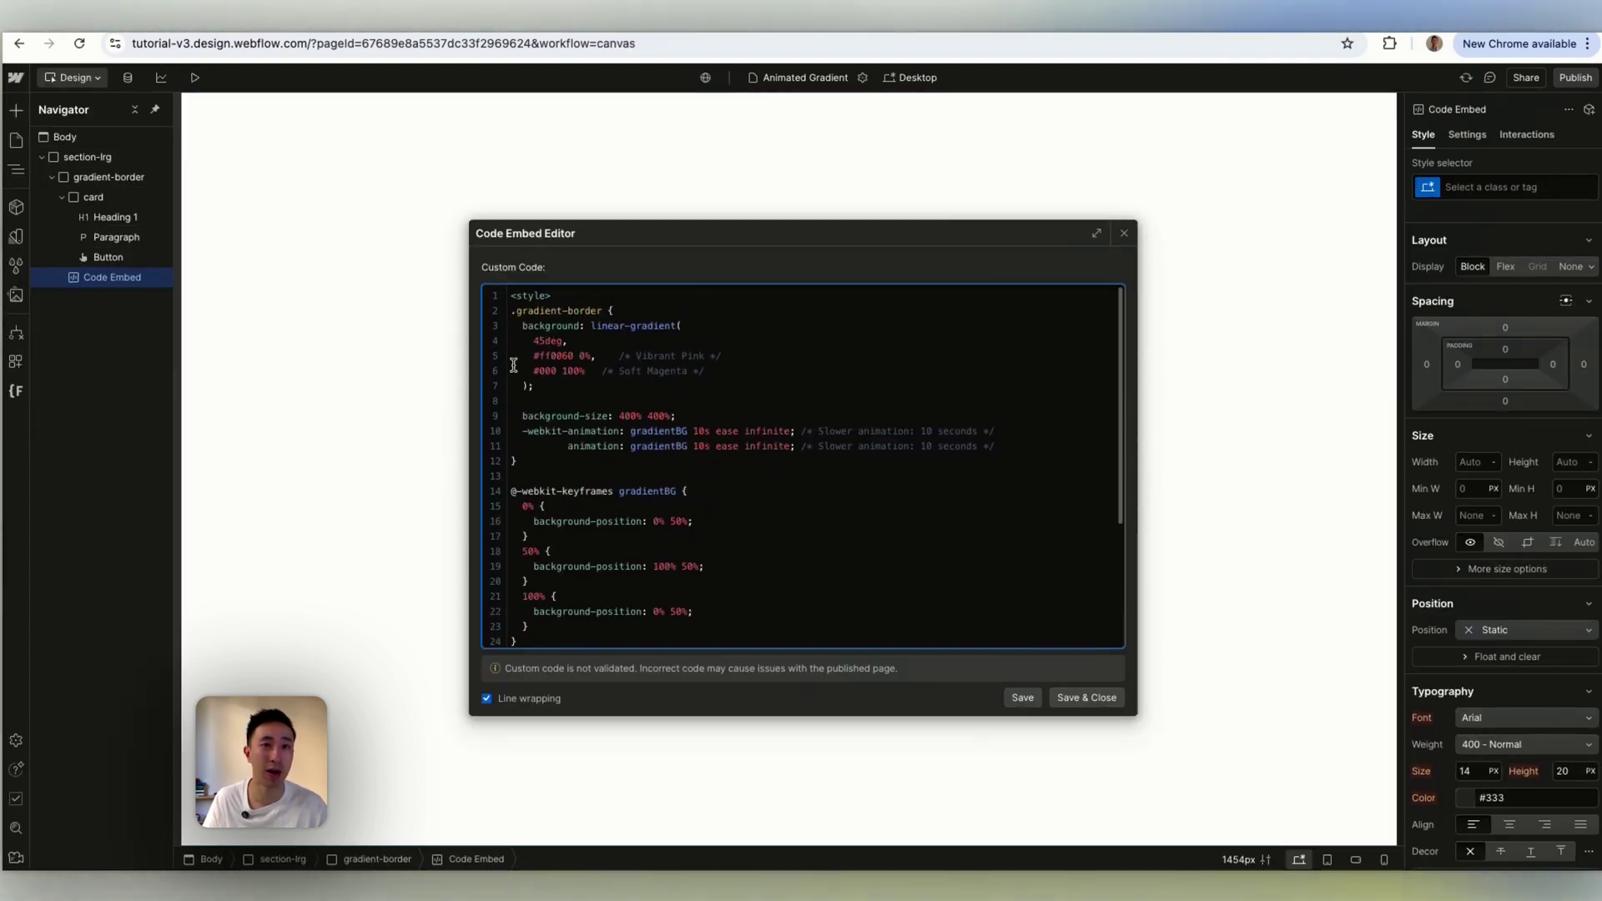
key("Escape")
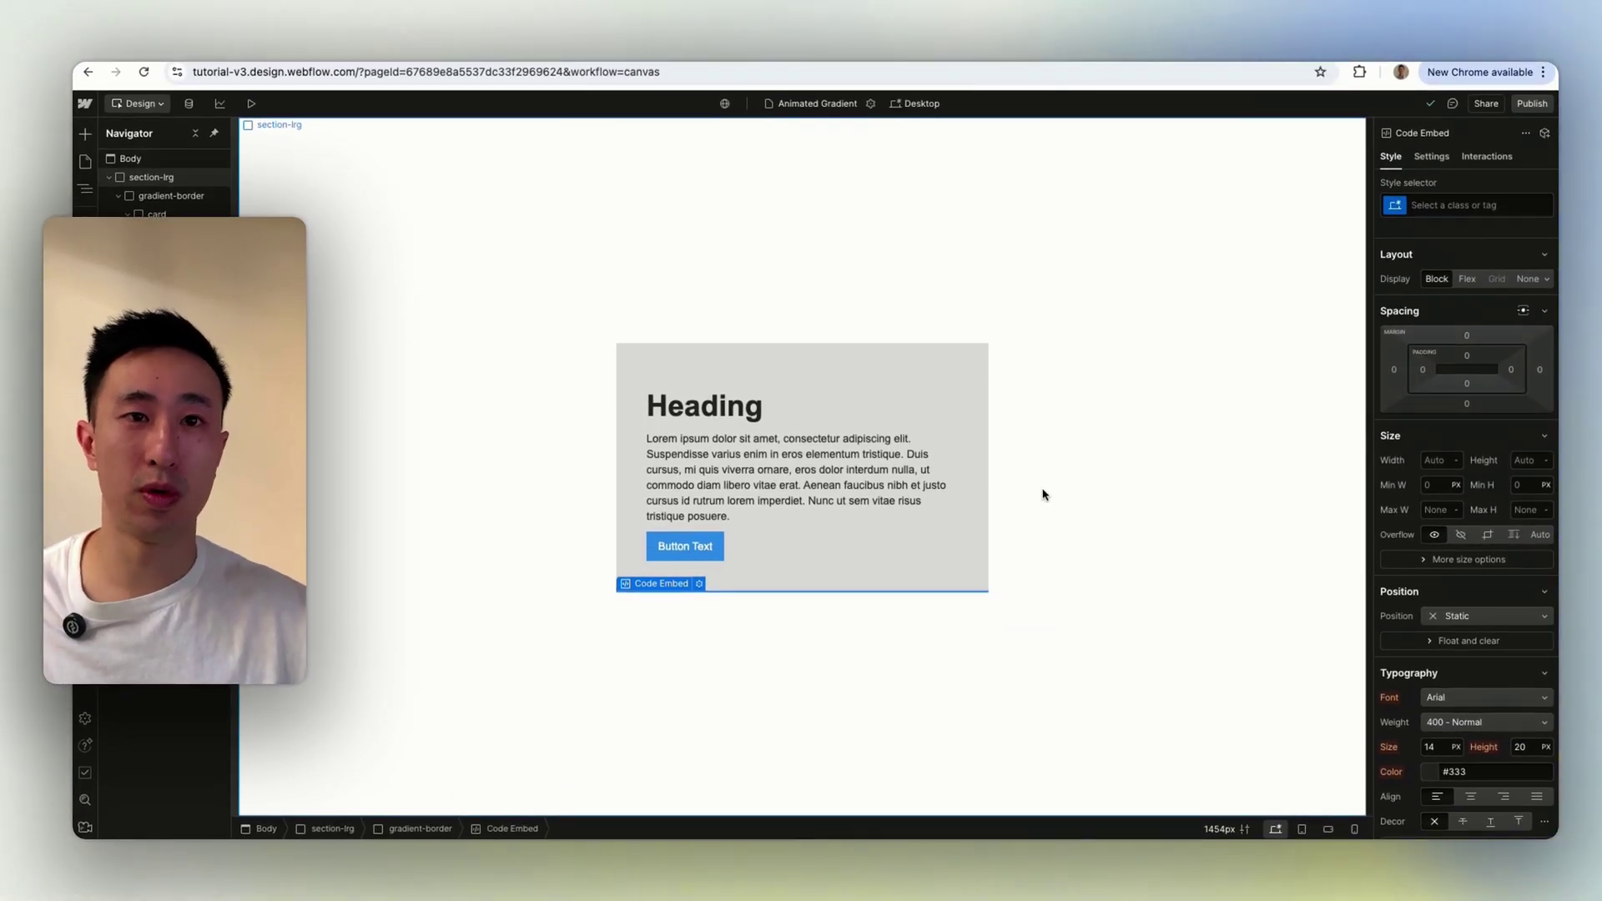
left_click(698, 584)
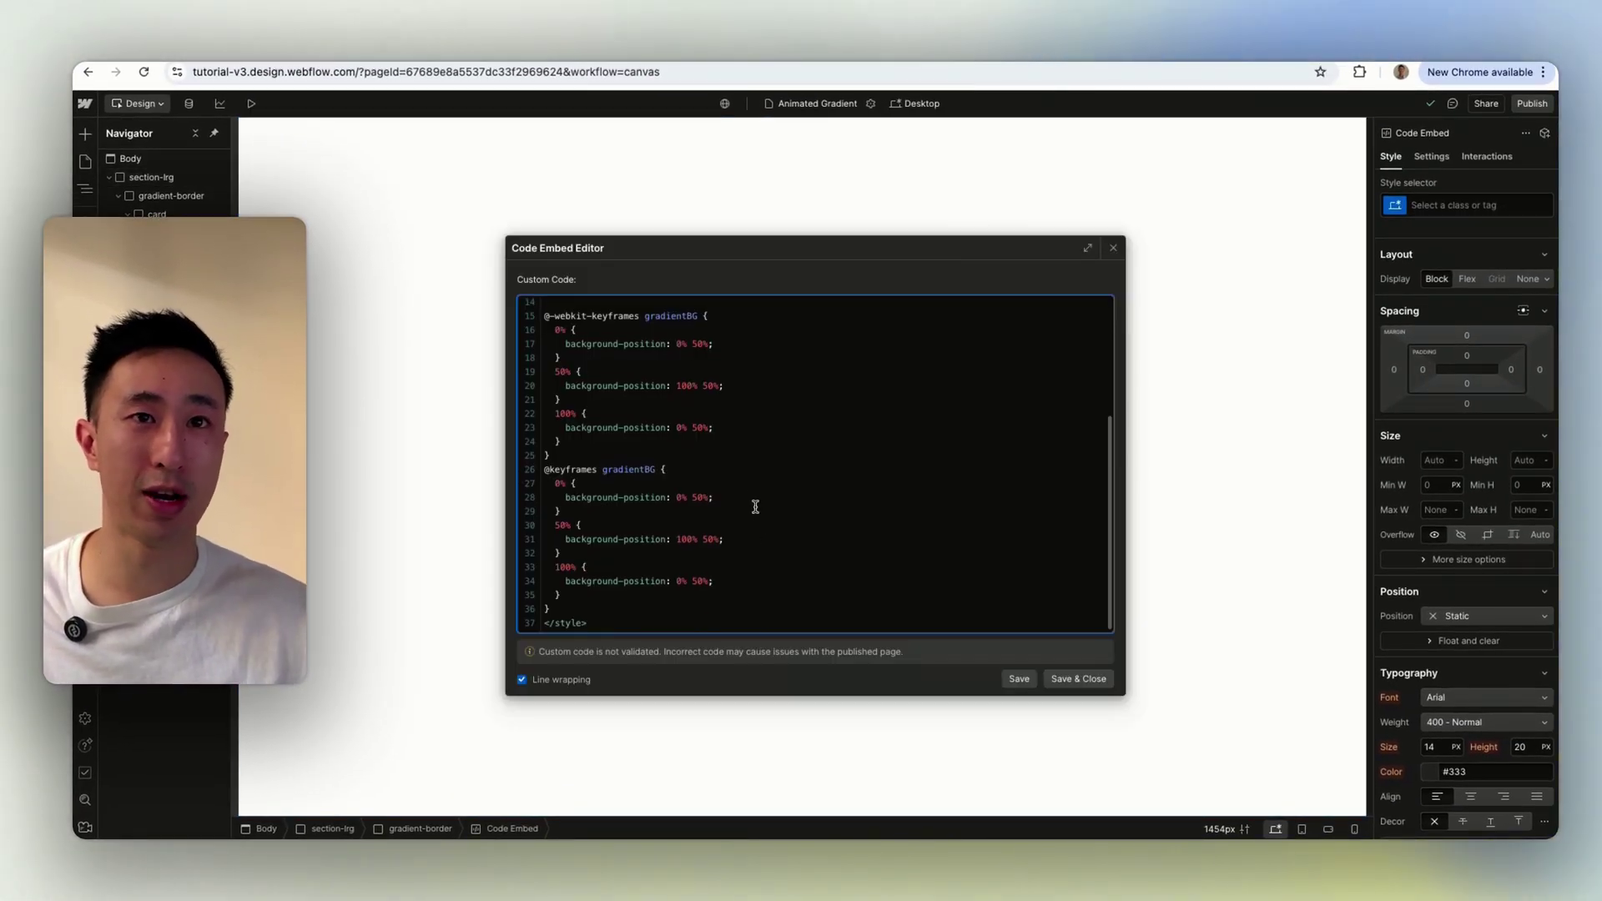
scroll(754, 502, "up", 5)
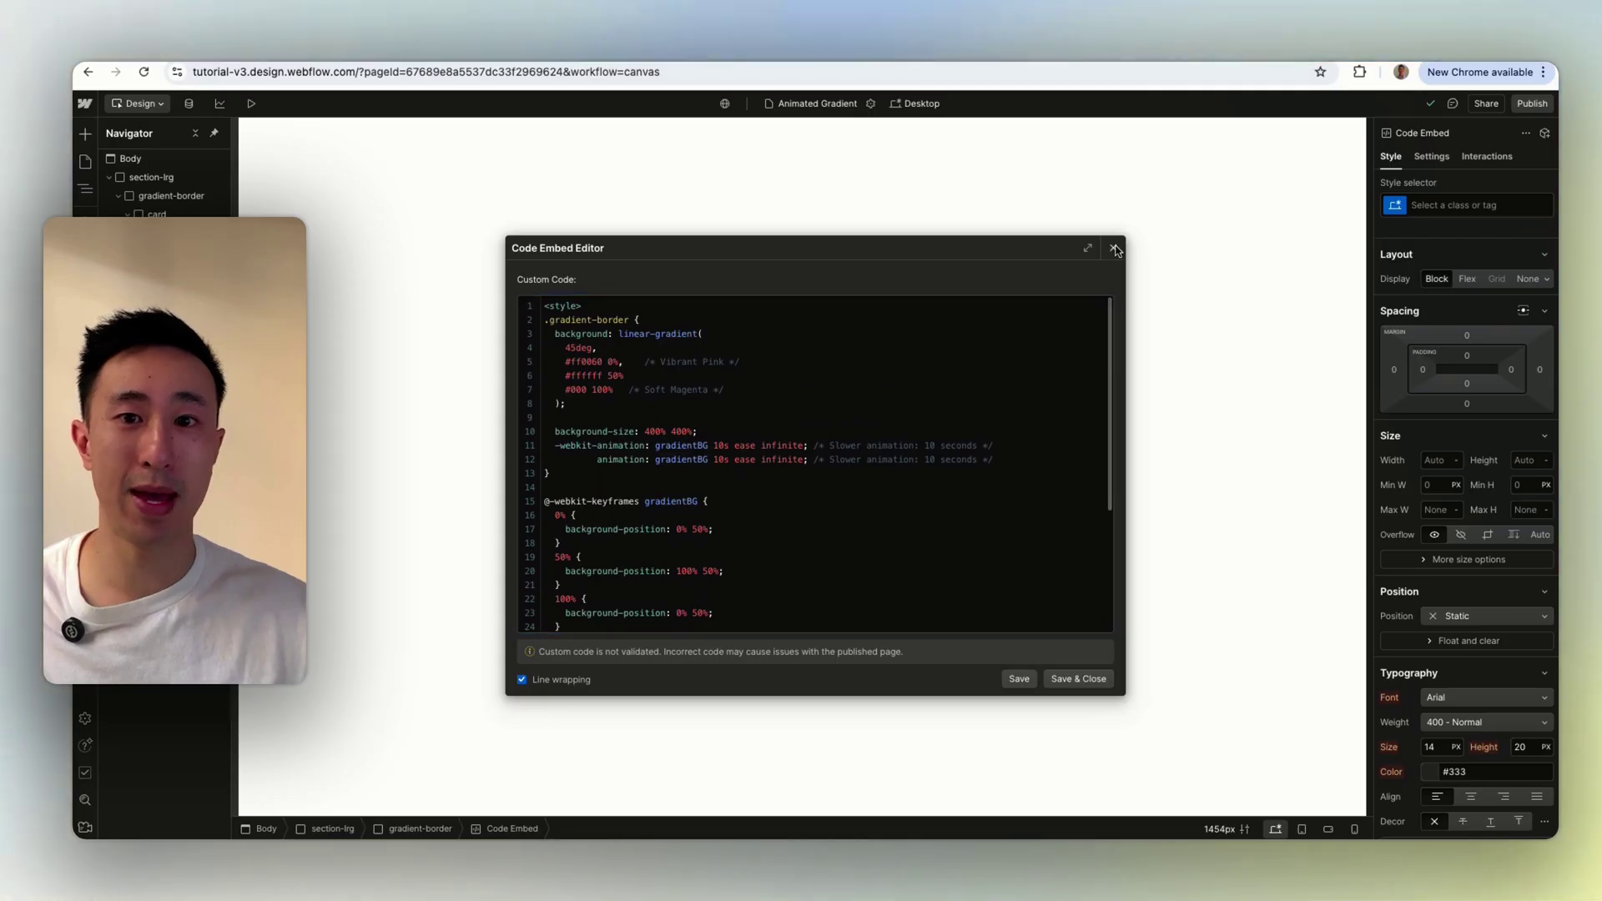
left_click(1113, 248)
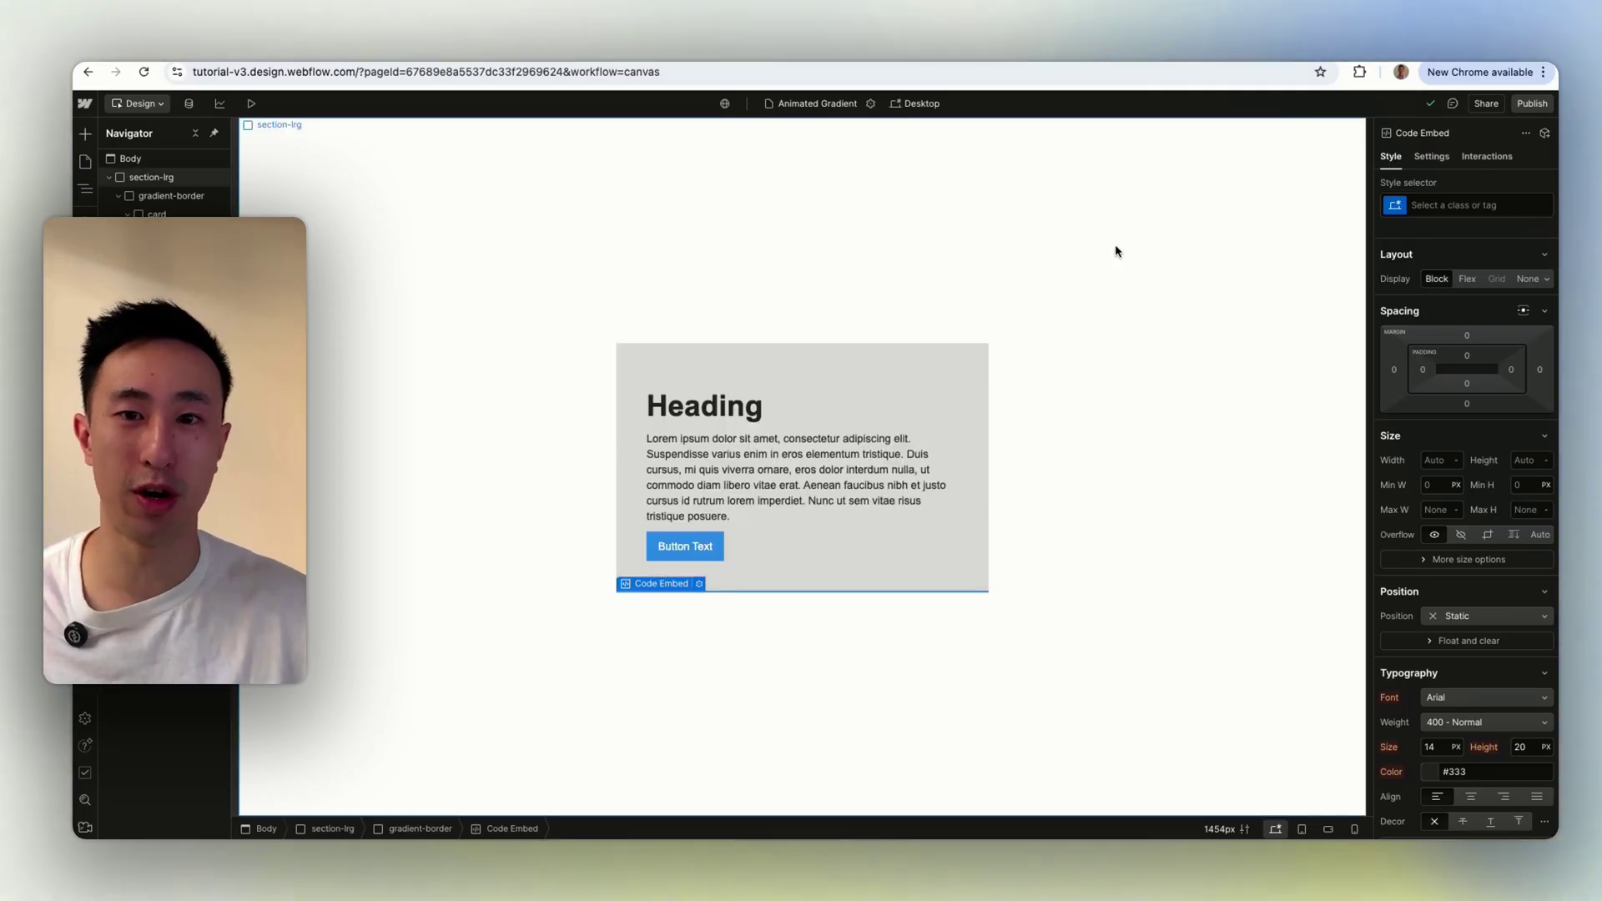